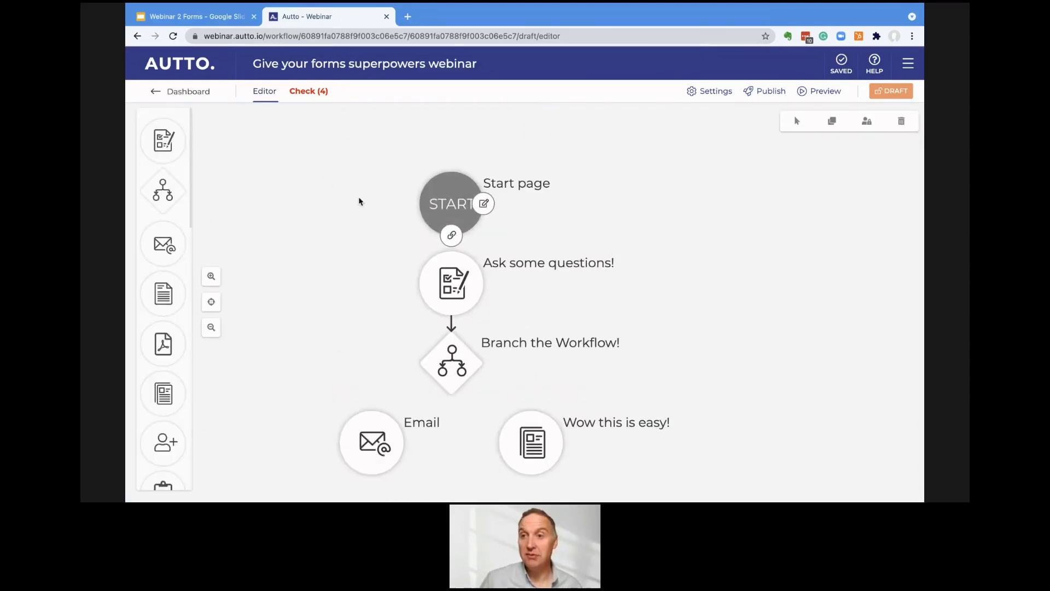
- Open the Start page action for editing and review its headline, welcome text and terms and conditions
scroll(154, 372, "down", 3)
scroll(153, 372, "up", 3)
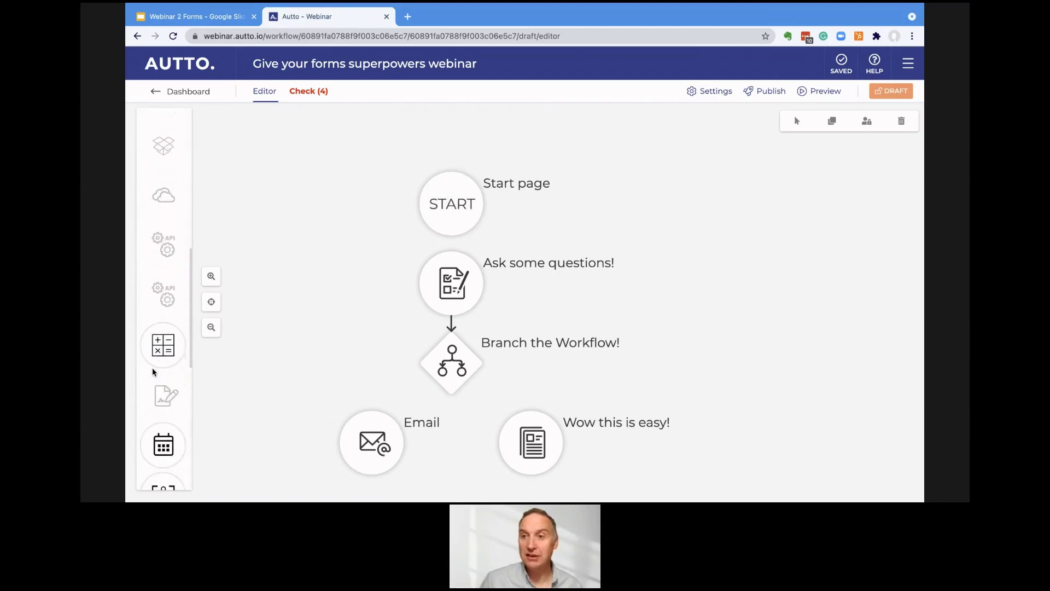
mouse_move(447, 182)
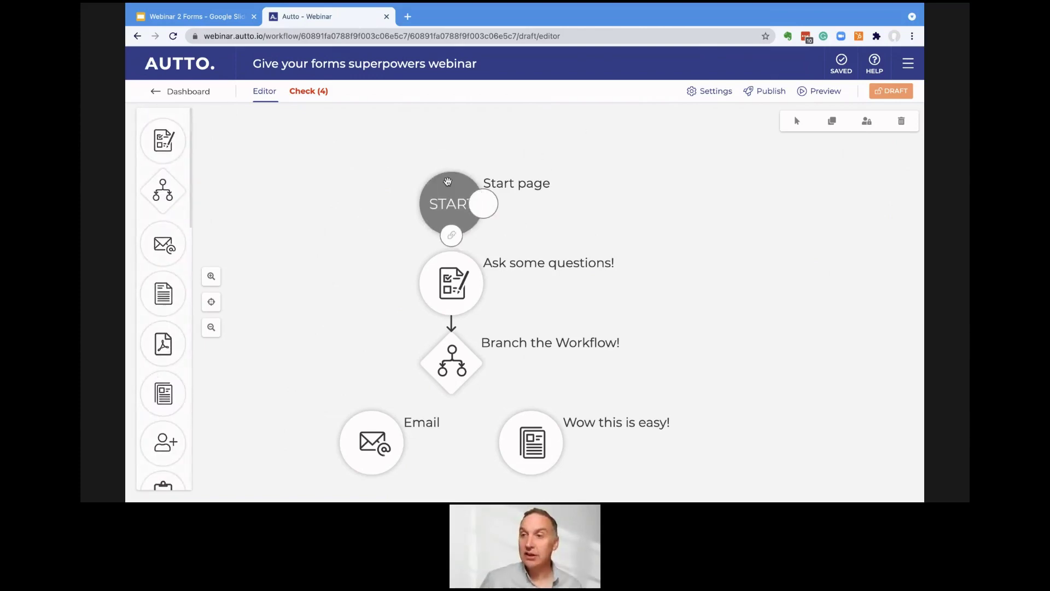
left_click(482, 204)
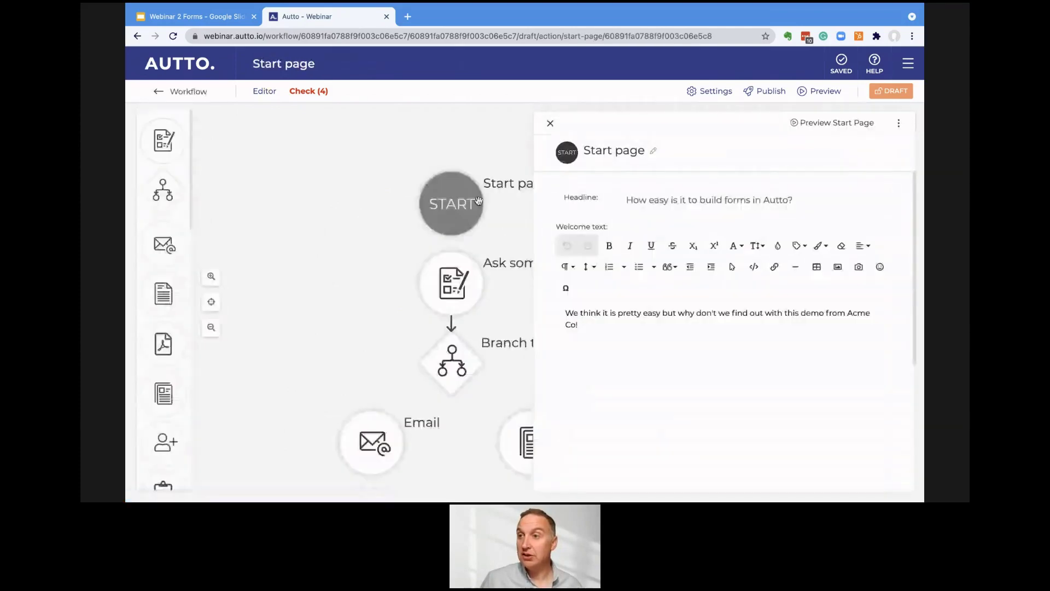
scroll(641, 335, "down", 2)
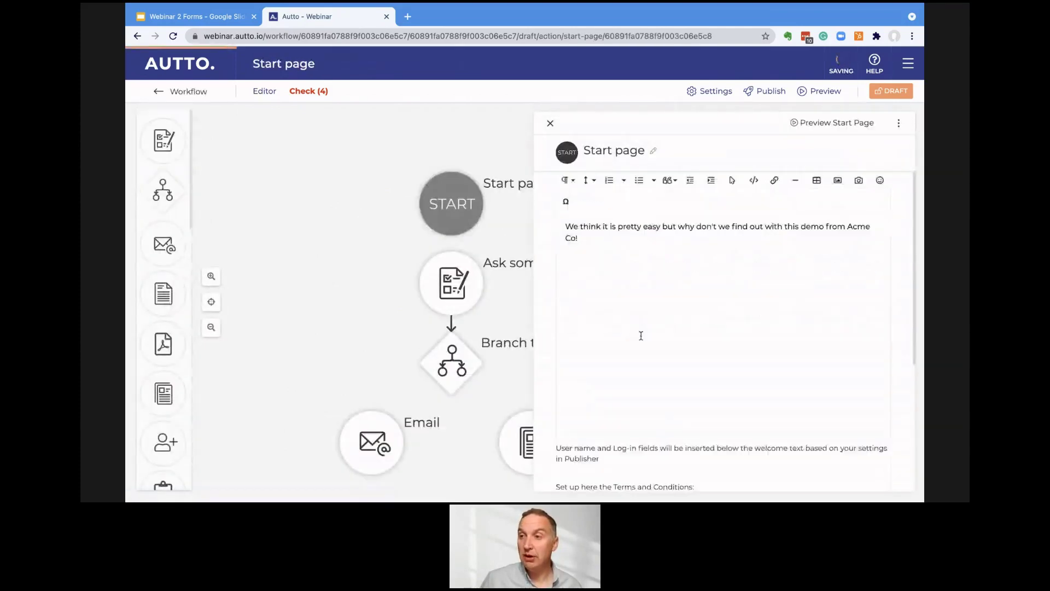
scroll(641, 336, "down", 3)
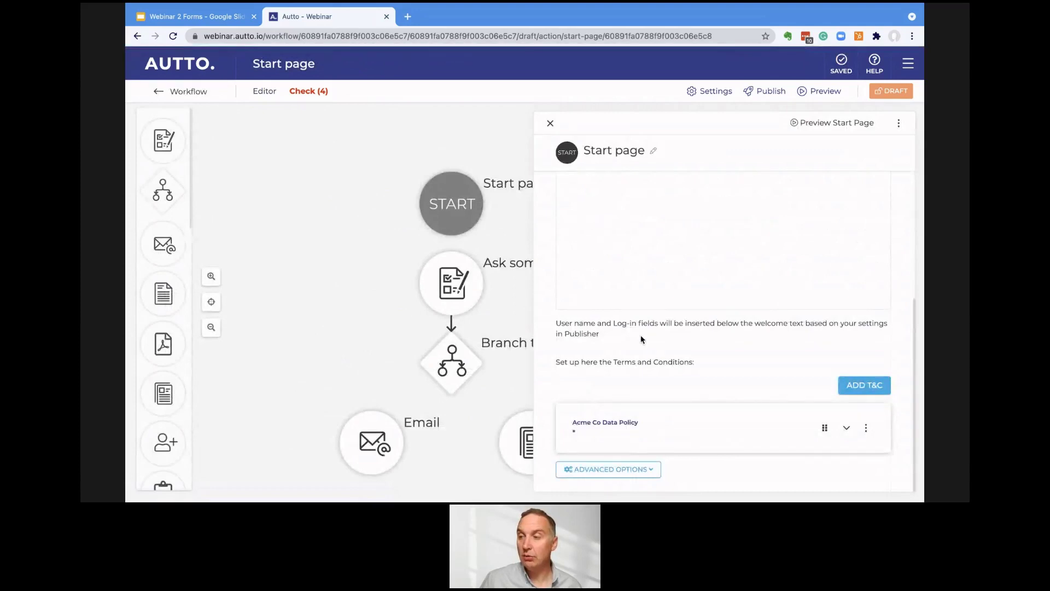
scroll(641, 336, "up", 5)
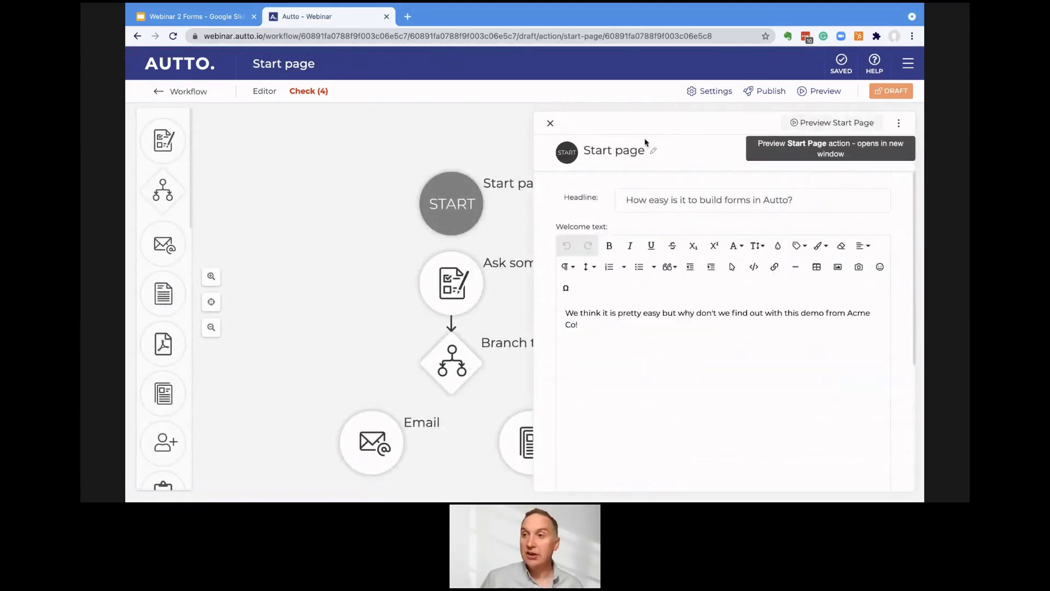
- Preview the Start page, read the Acme Co Data Policy, and return to the workflow editor
left_click(841, 123)
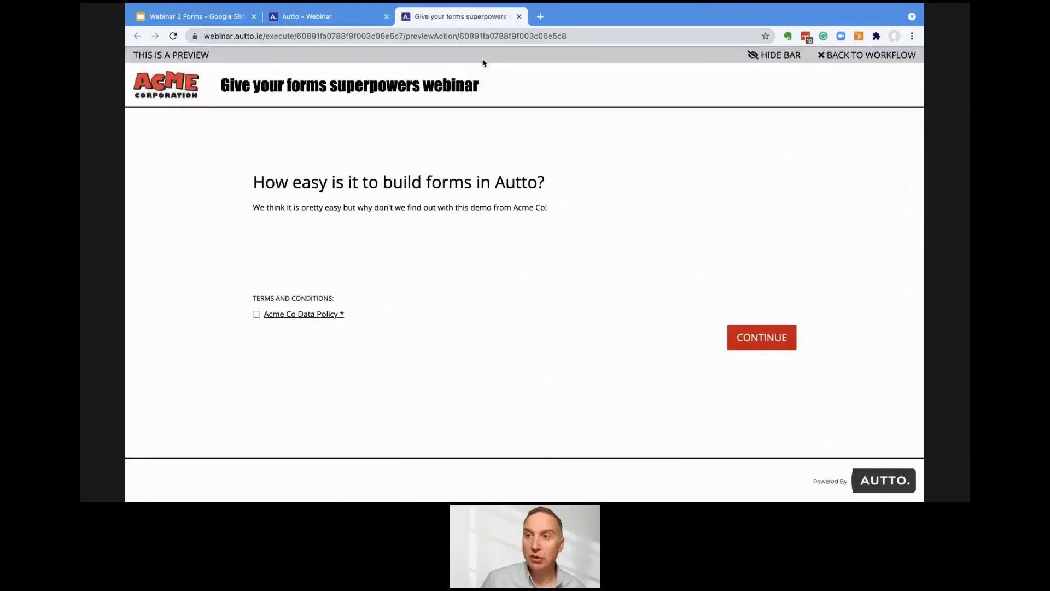
left_click(288, 314)
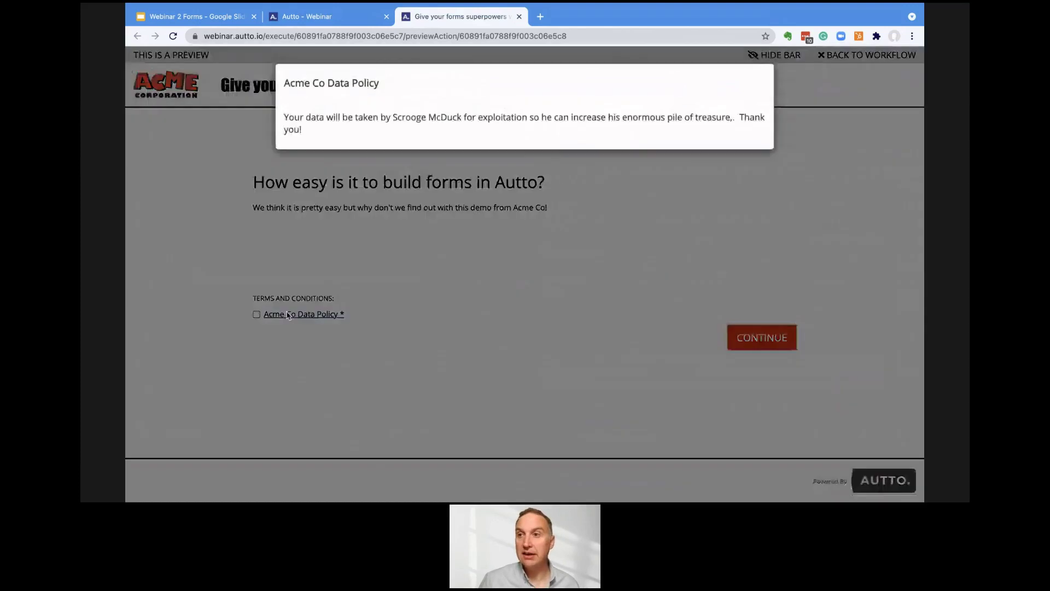
left_click(533, 295)
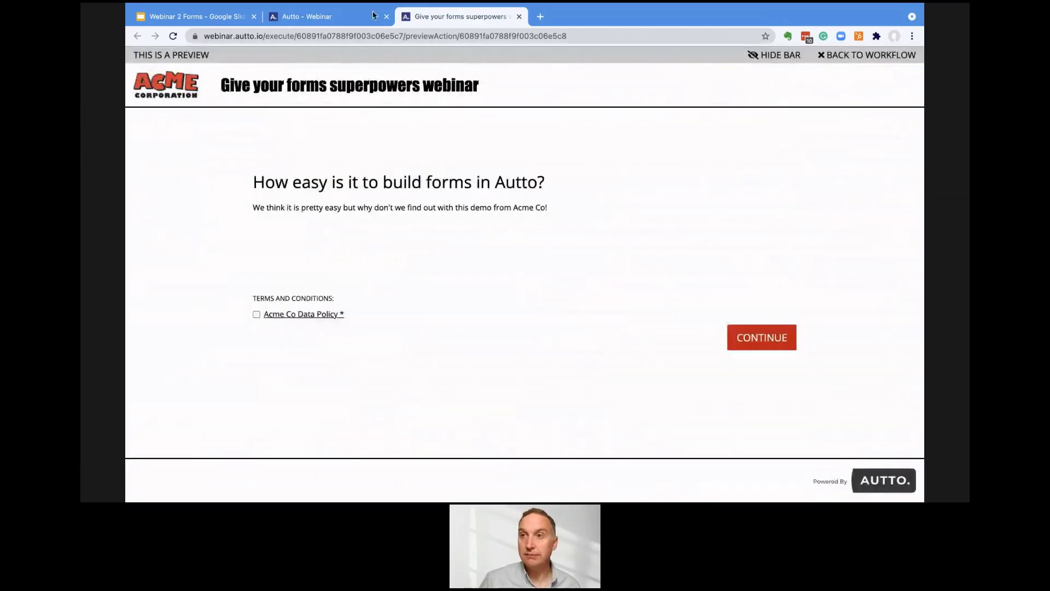
left_click(337, 16)
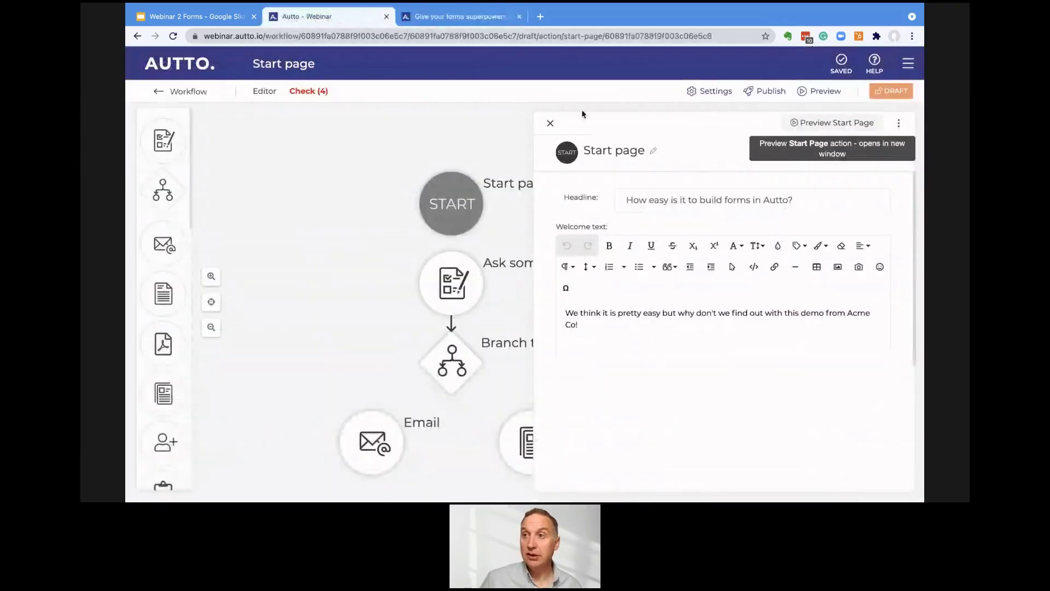
- Close the Start page settings and link the Start page to the "Ask some questions!" form
left_click(551, 123)
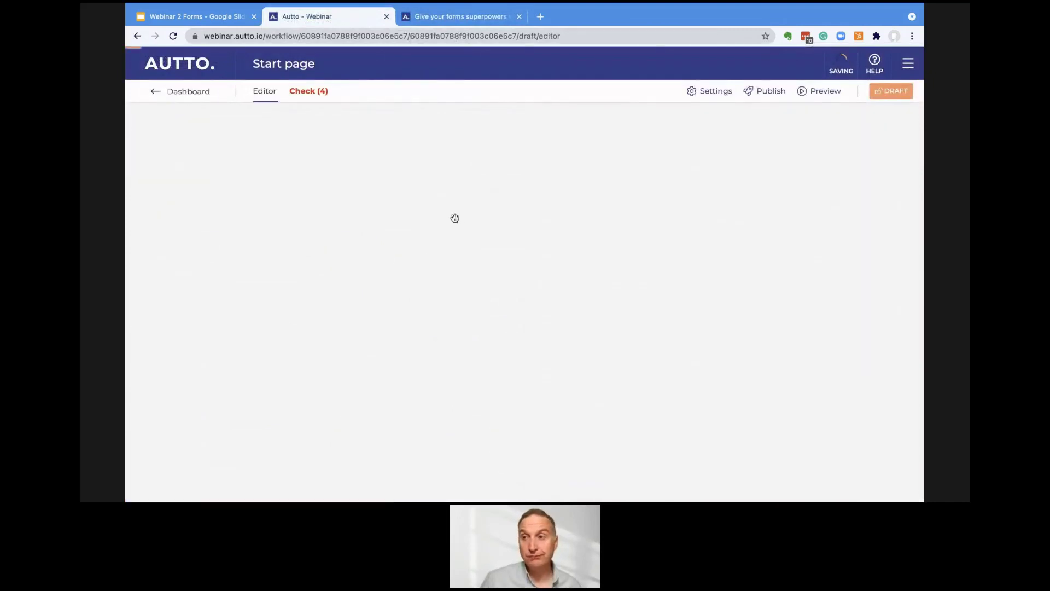
left_click(451, 237)
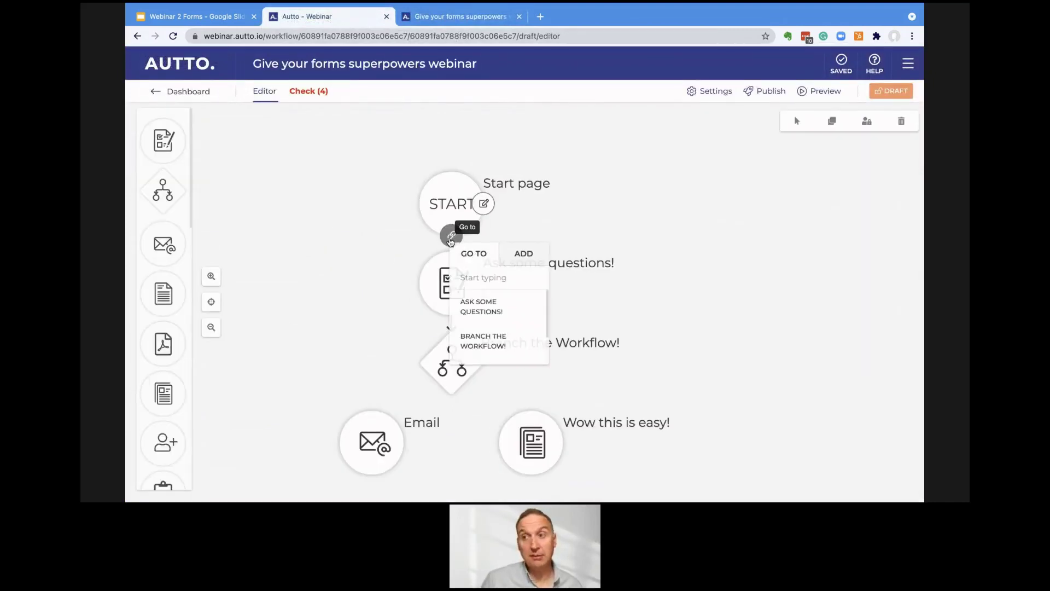
left_click(472, 307)
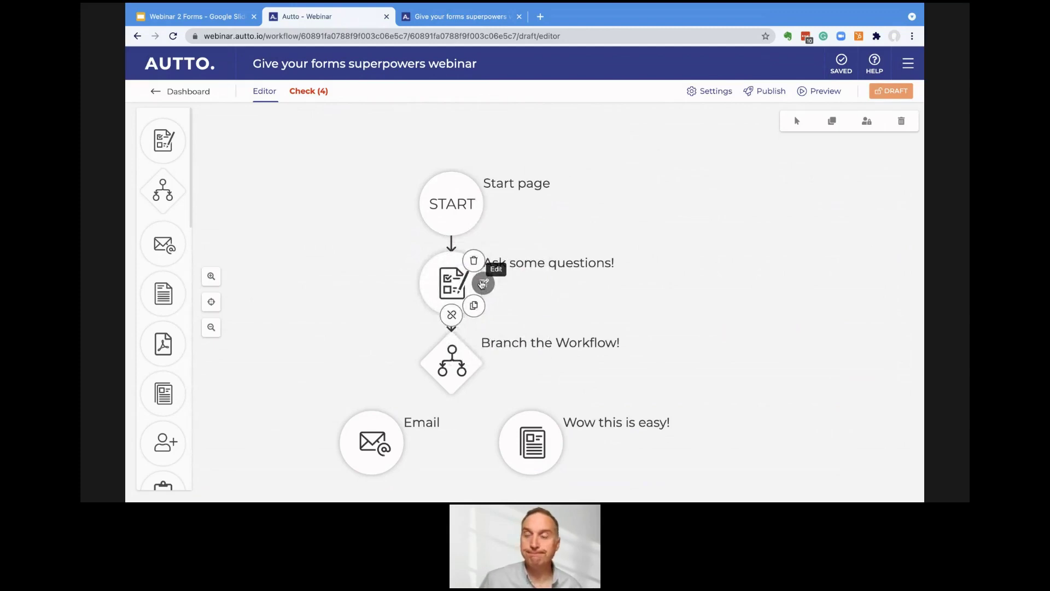
- Open the "Ask some questions!" form and review the choices and settings of its multiple choice webinar question
left_click(482, 283)
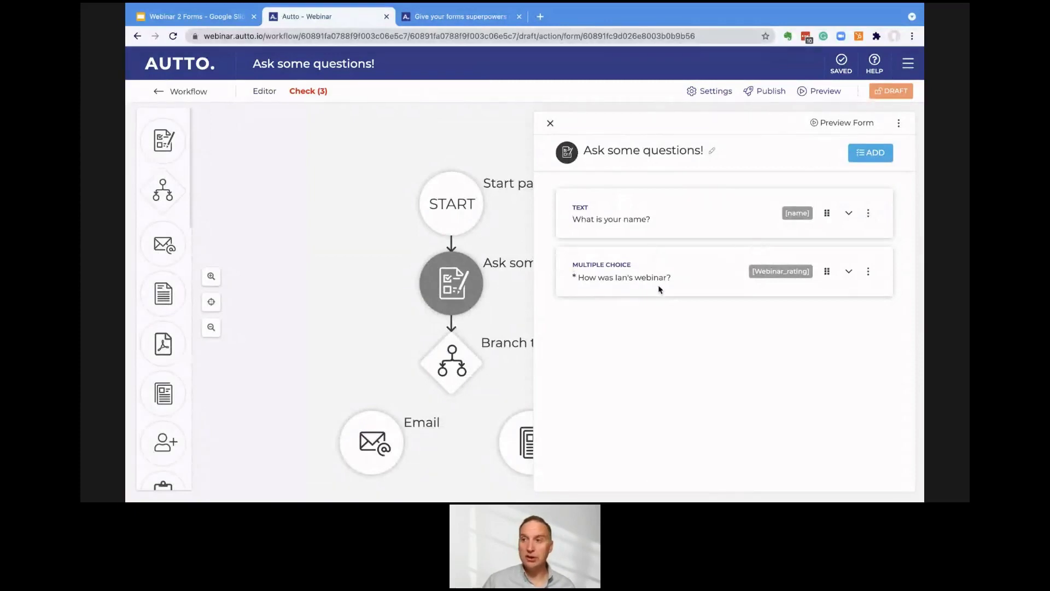
left_click(850, 274)
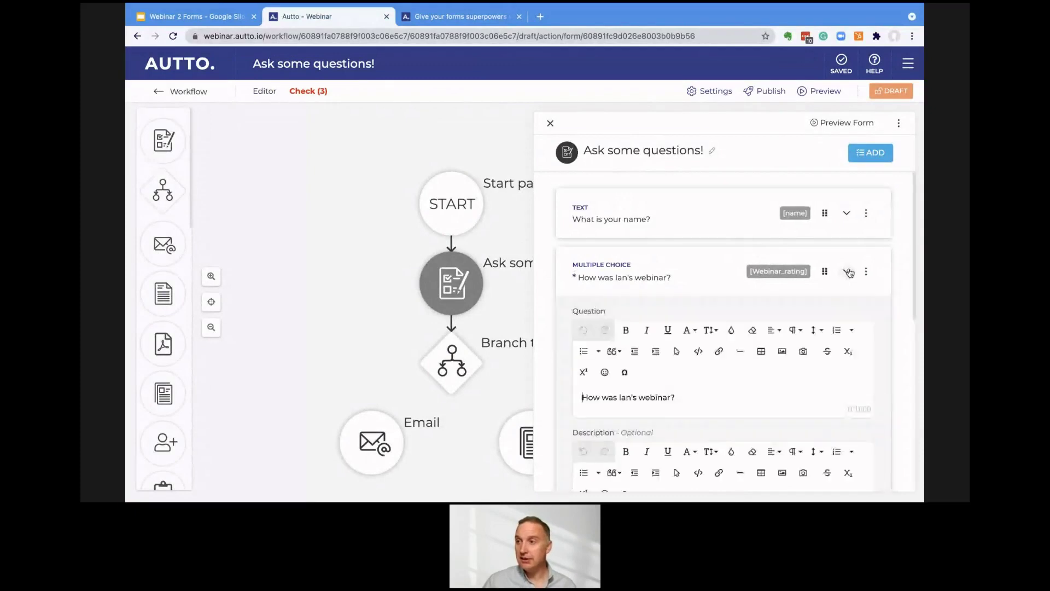
left_click(850, 273)
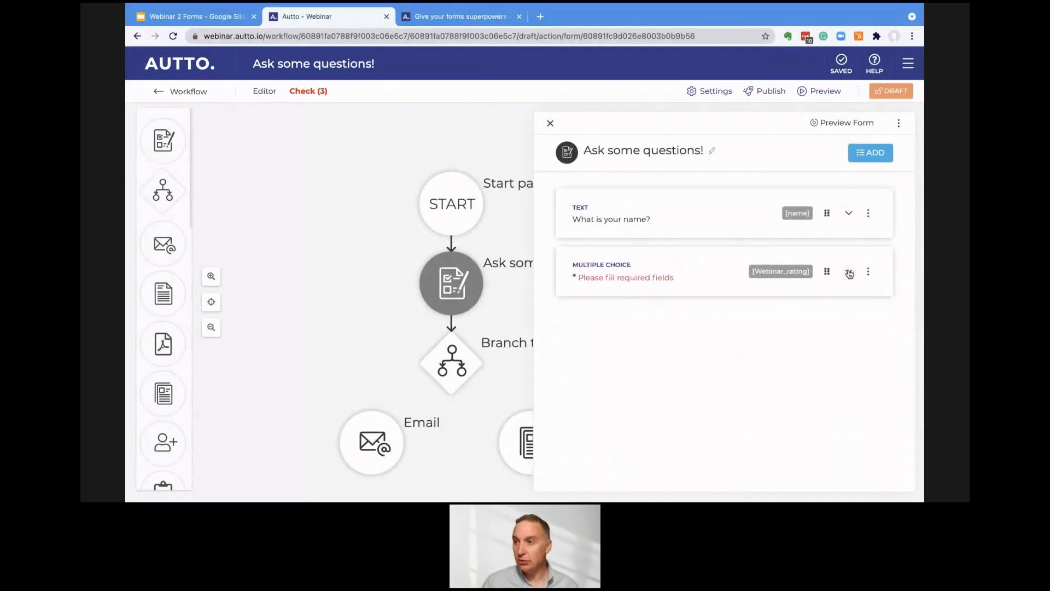
left_click(851, 273)
scroll(737, 375, "down", 3)
scroll(736, 375, "down", 3)
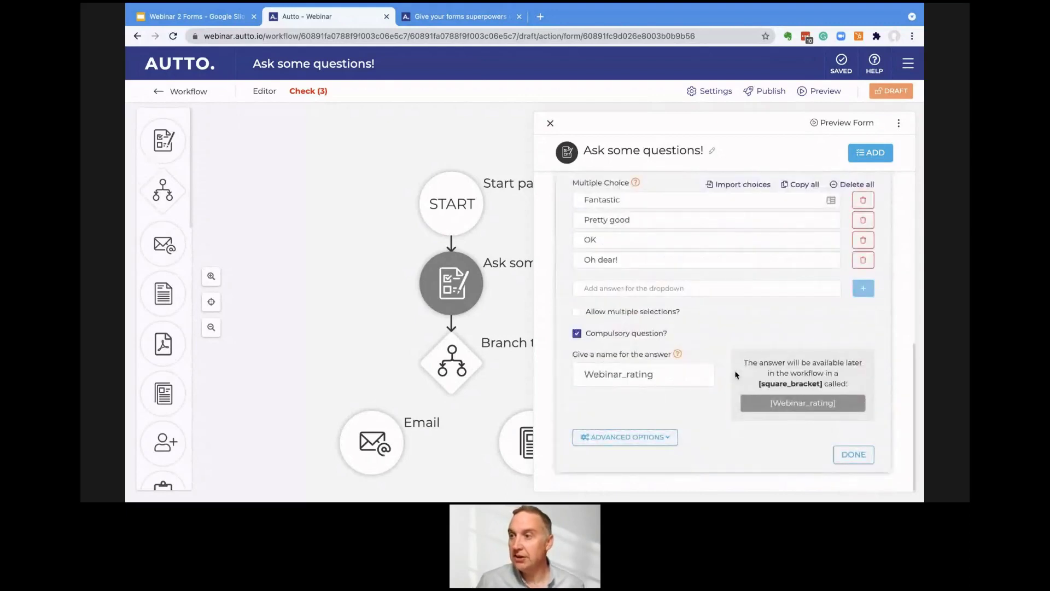
left_click(852, 455)
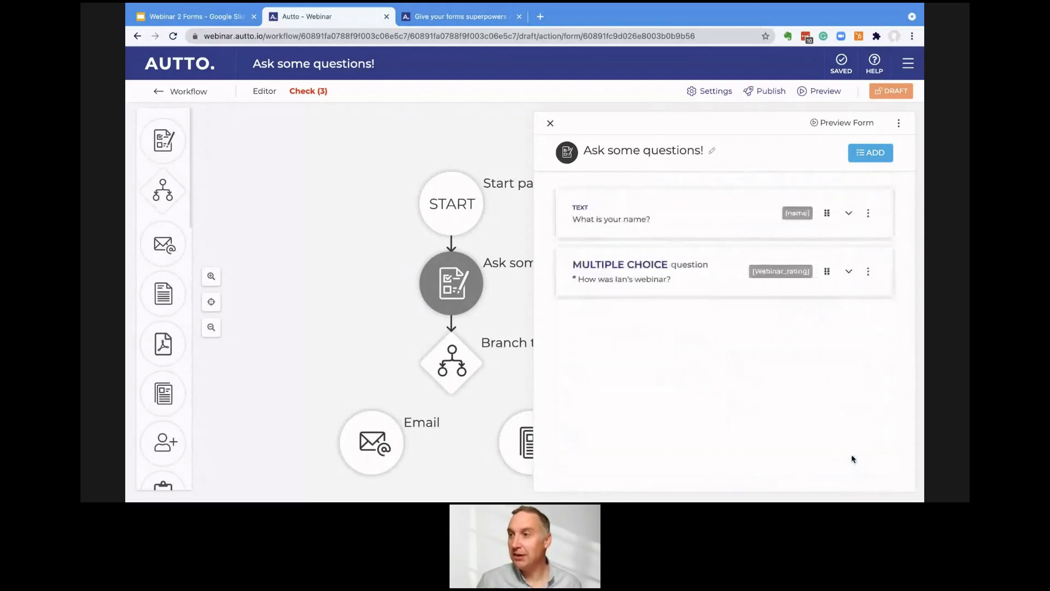
- Add a Rating question to the form with the text "How easy is it to build a form in Autto?"
left_click(863, 152)
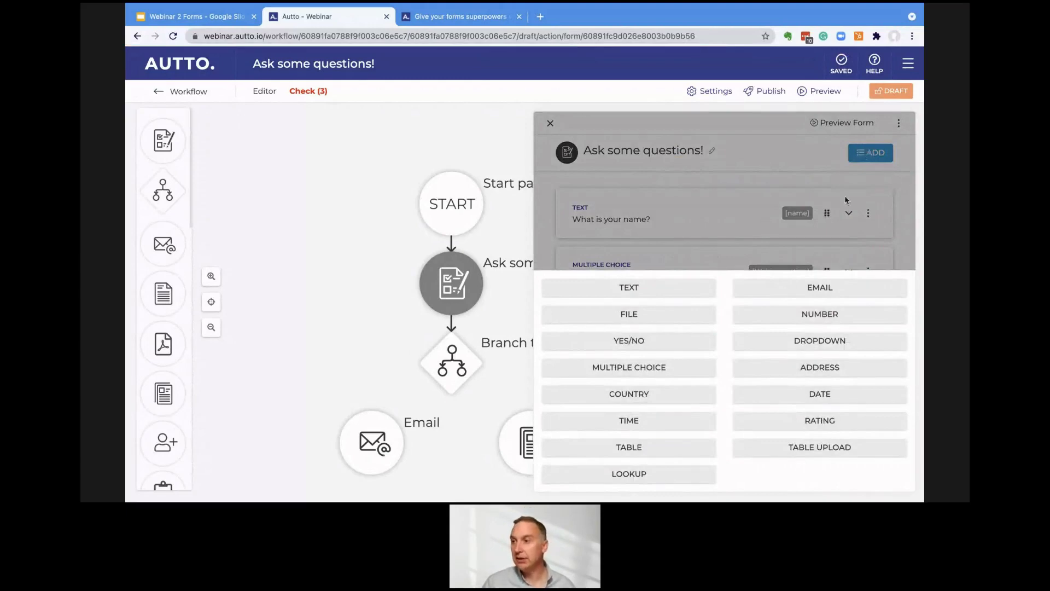
left_click(798, 420)
scroll(797, 417, "up", 3)
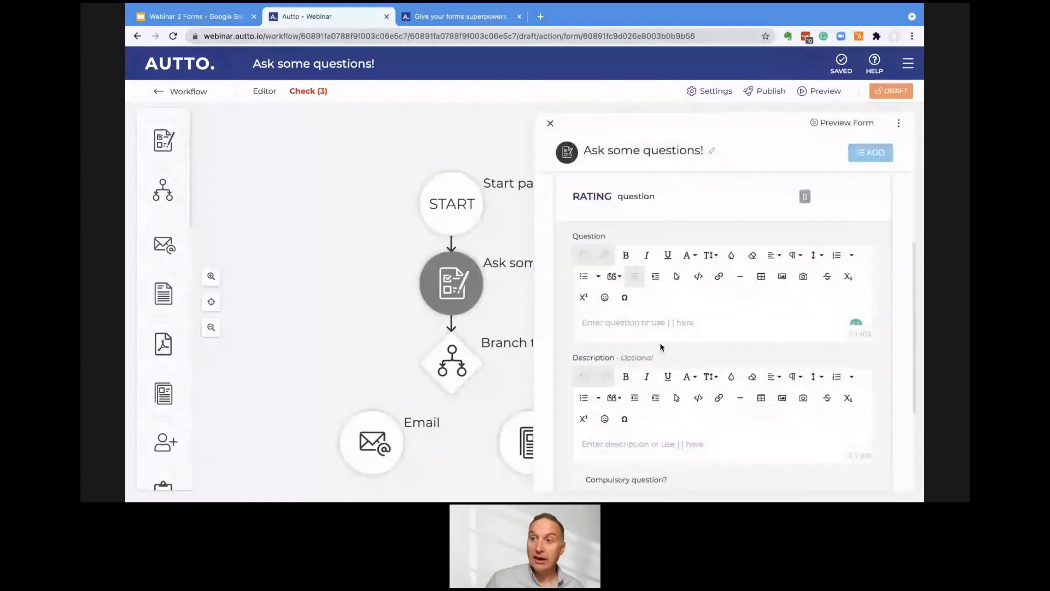
type("W")
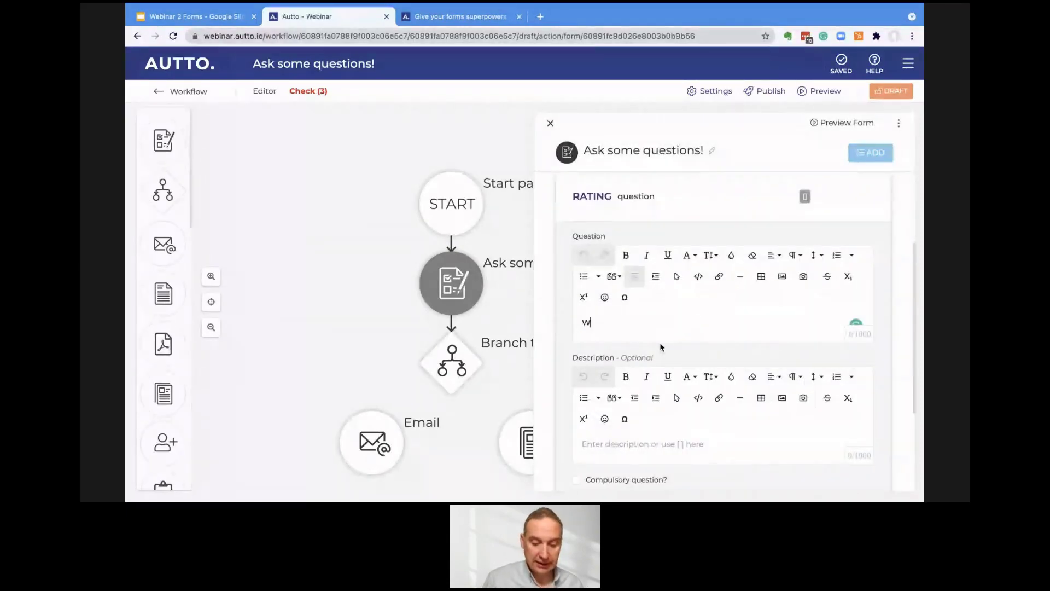
key("BackSpace")
type("How eas")
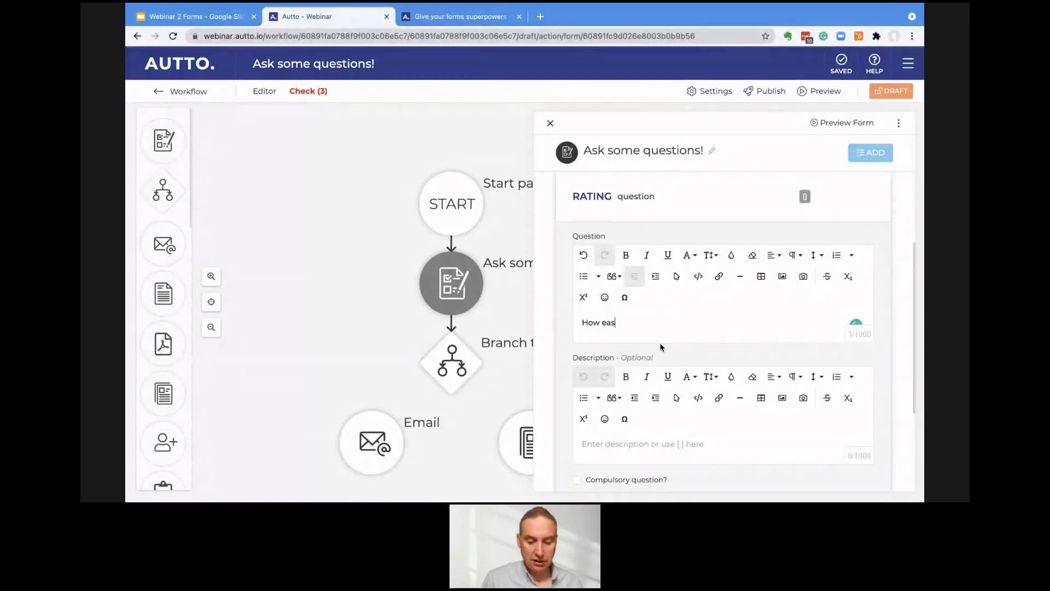
type("y is it to buil")
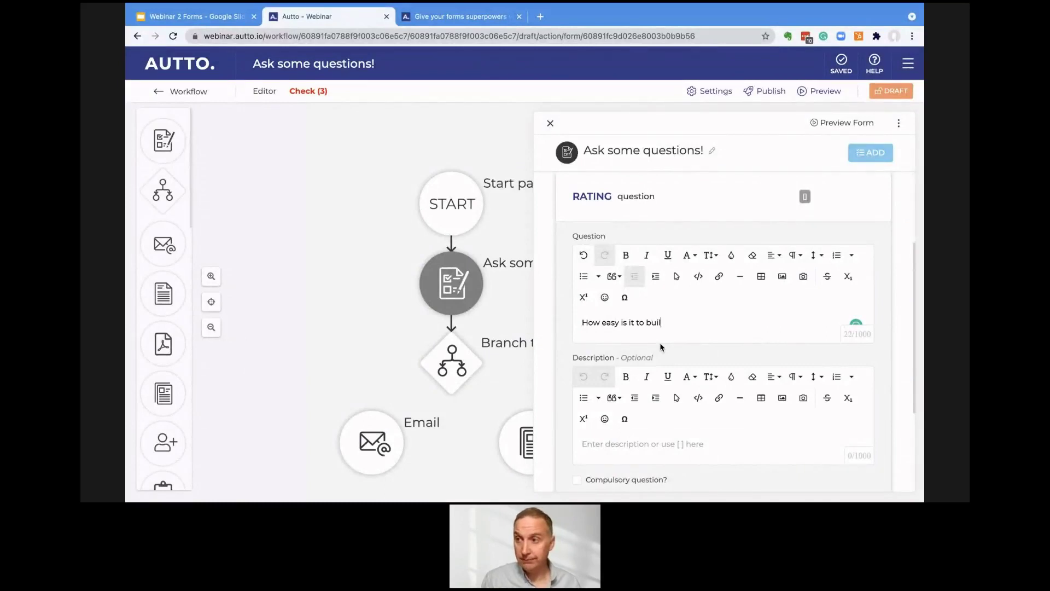
type("d a form in Autto?")
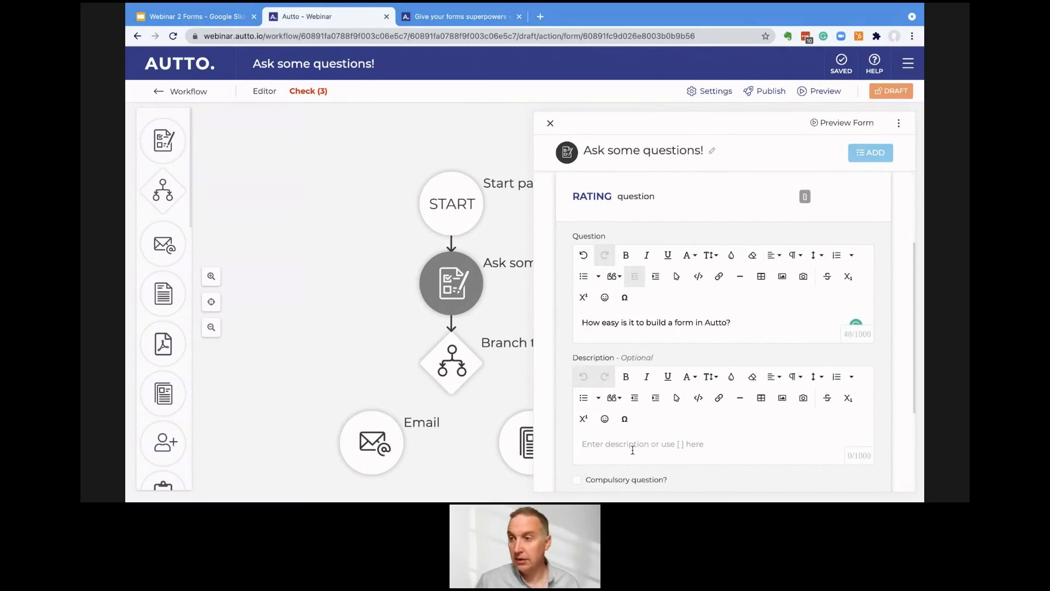
- Make the rating question compulsory and name its answer easy_to_build
scroll(632, 449, "down", 2)
left_click(577, 397)
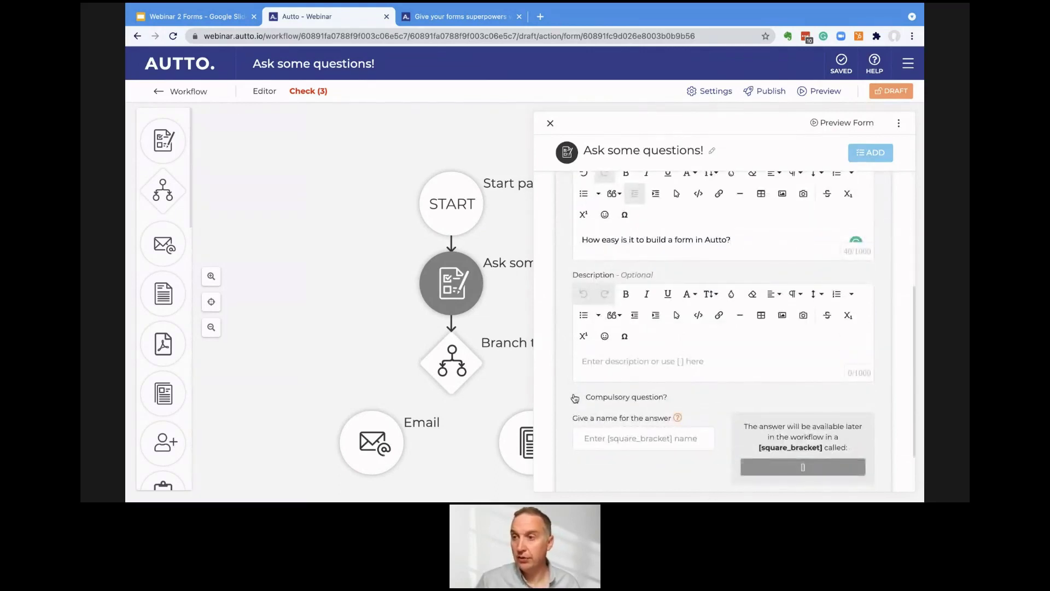
left_click(589, 437)
type("easy")
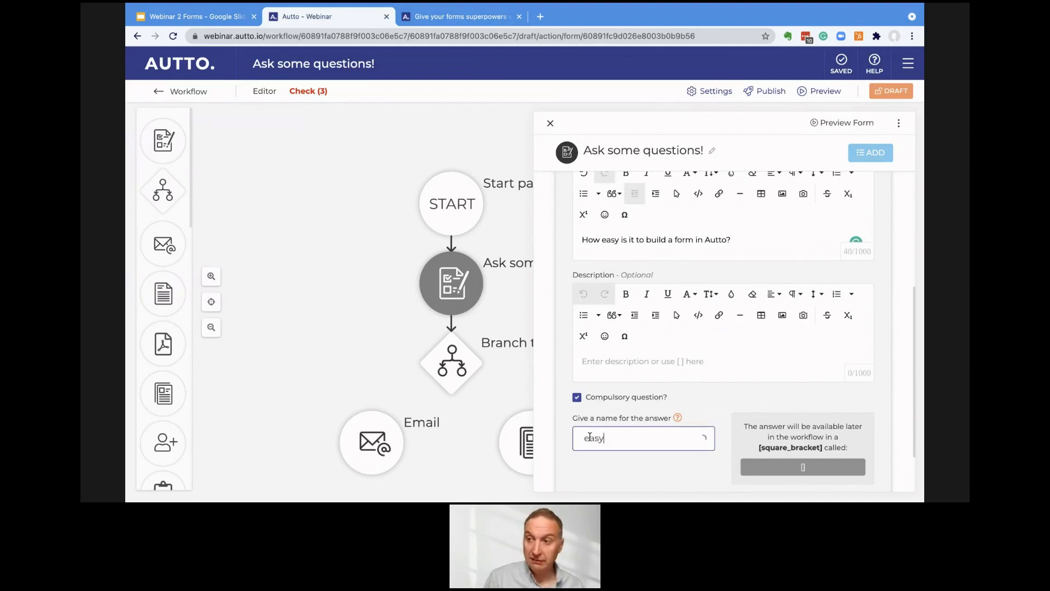
type("_tpo")
key("BackSpace")
key("BackSpace")
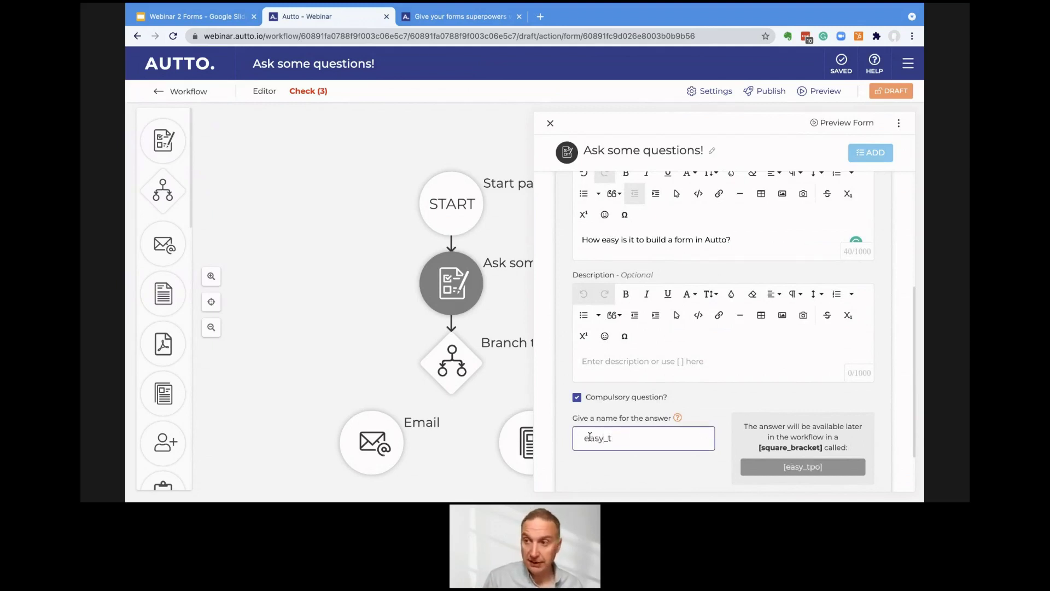
type("o_build")
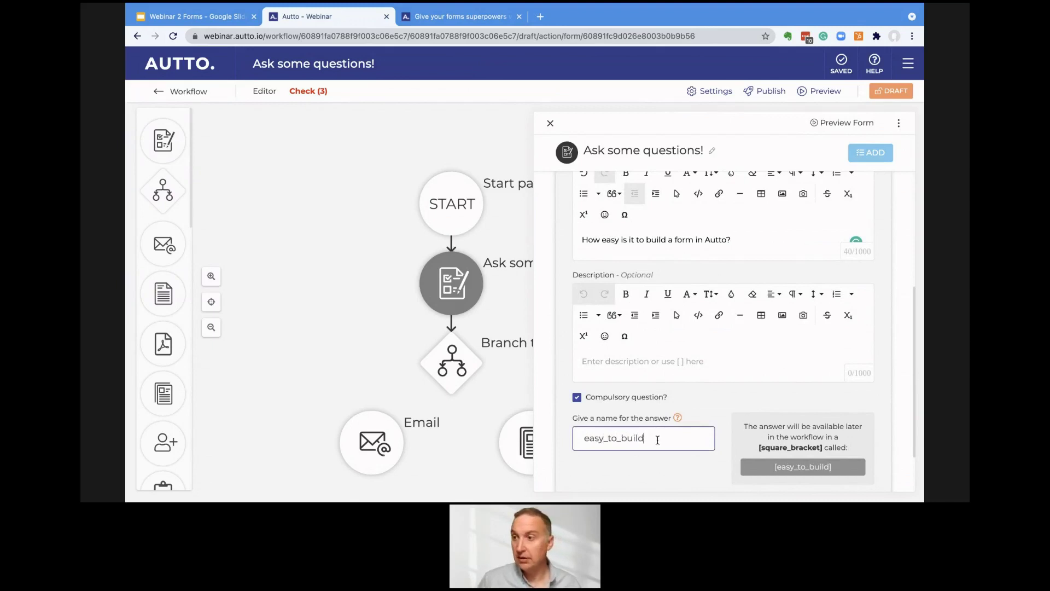
- Set the highest rating to 10 in the rating question's advanced options
scroll(656, 437, "down", 2)
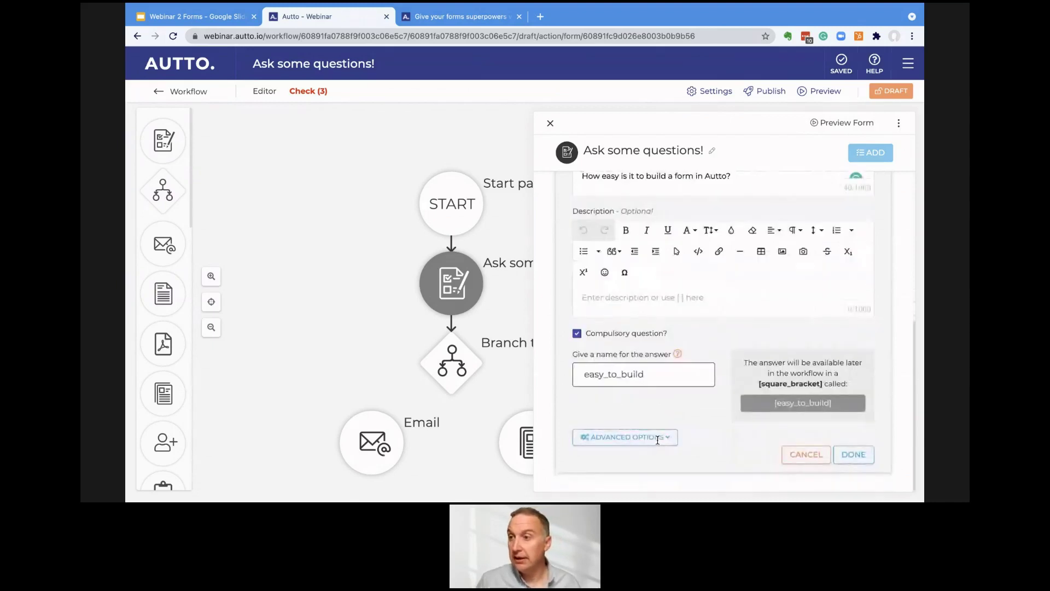
left_click(656, 441)
scroll(711, 416, "down", 5)
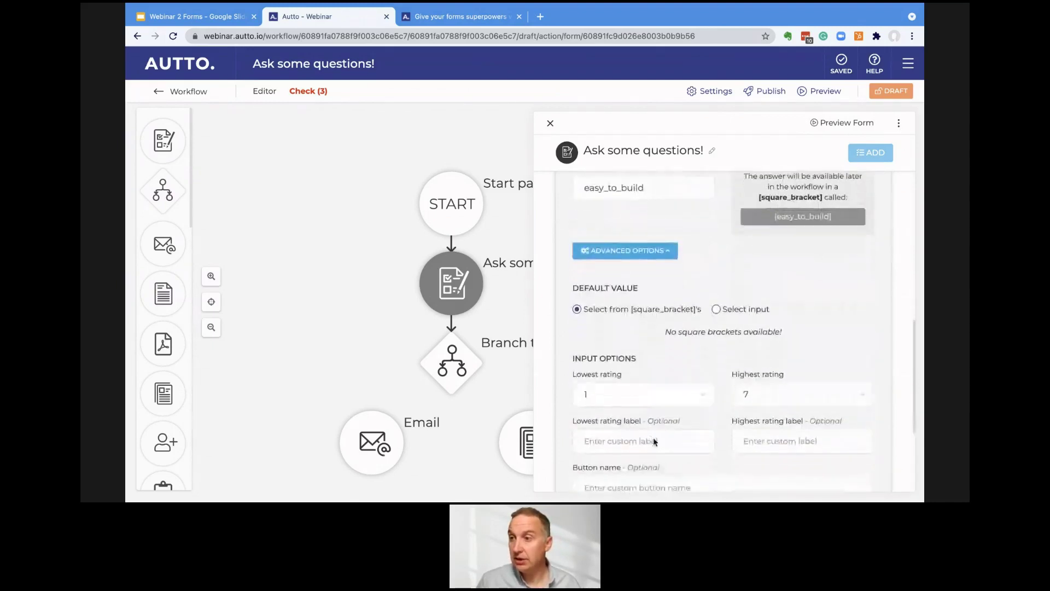
left_click(788, 399)
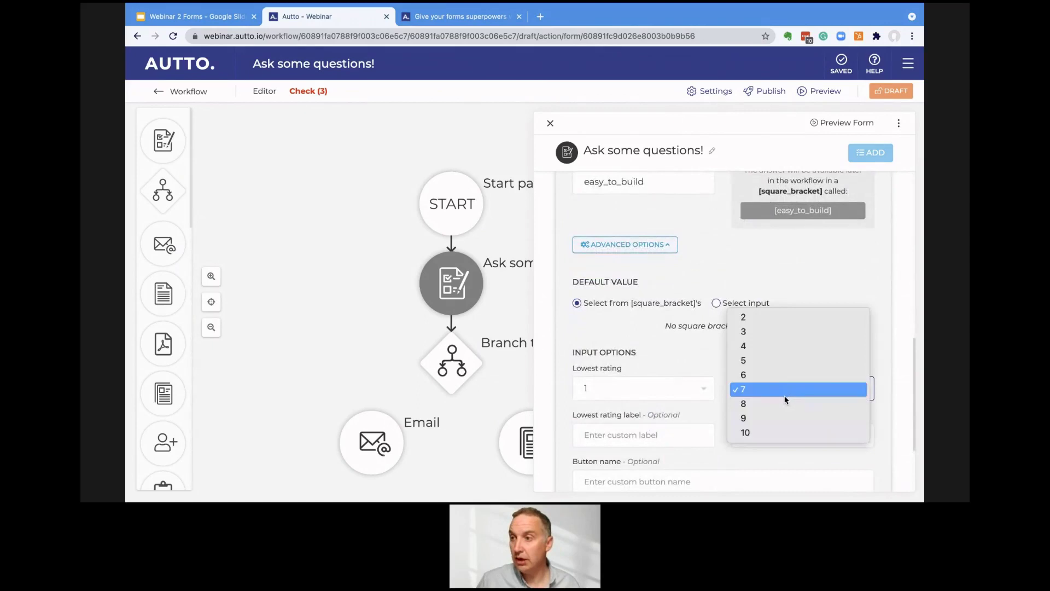
left_click(774, 431)
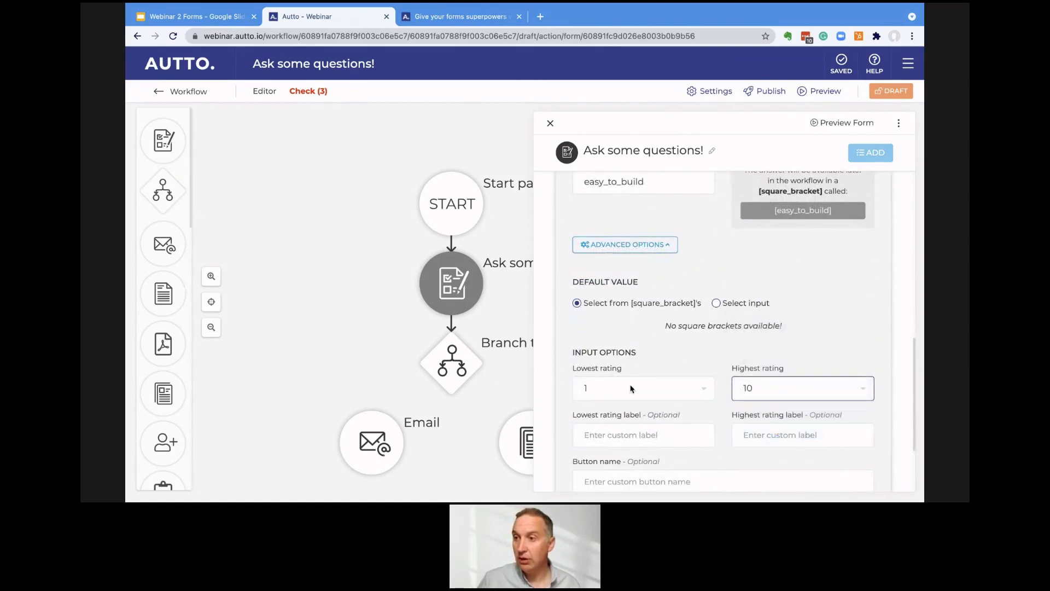
- Label the lowest rating "Really difficult" and the highest rating "Very easy" in the rating question's input options
left_click(600, 430)
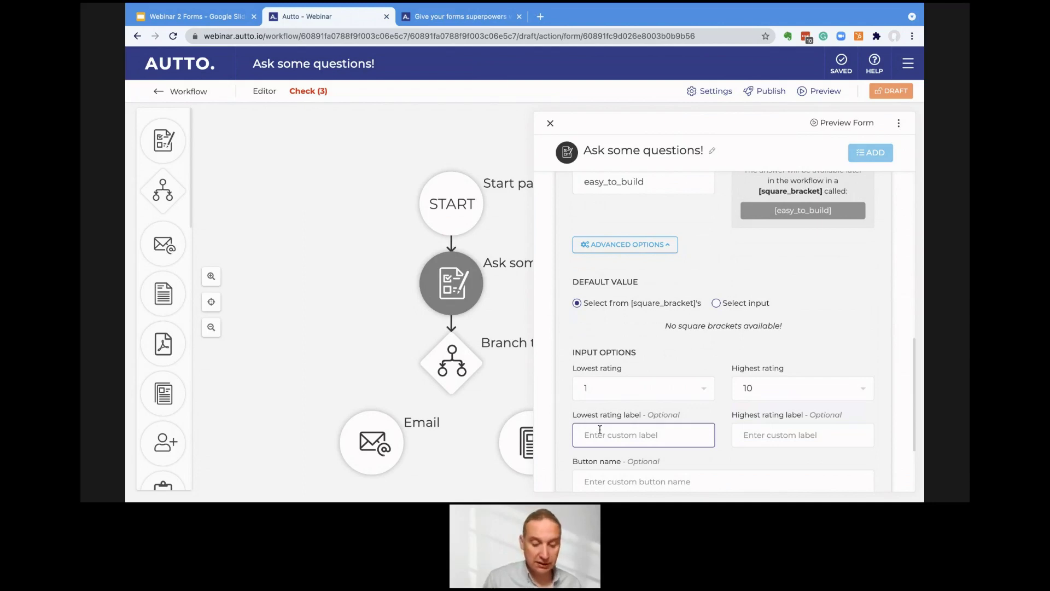
type("Reall")
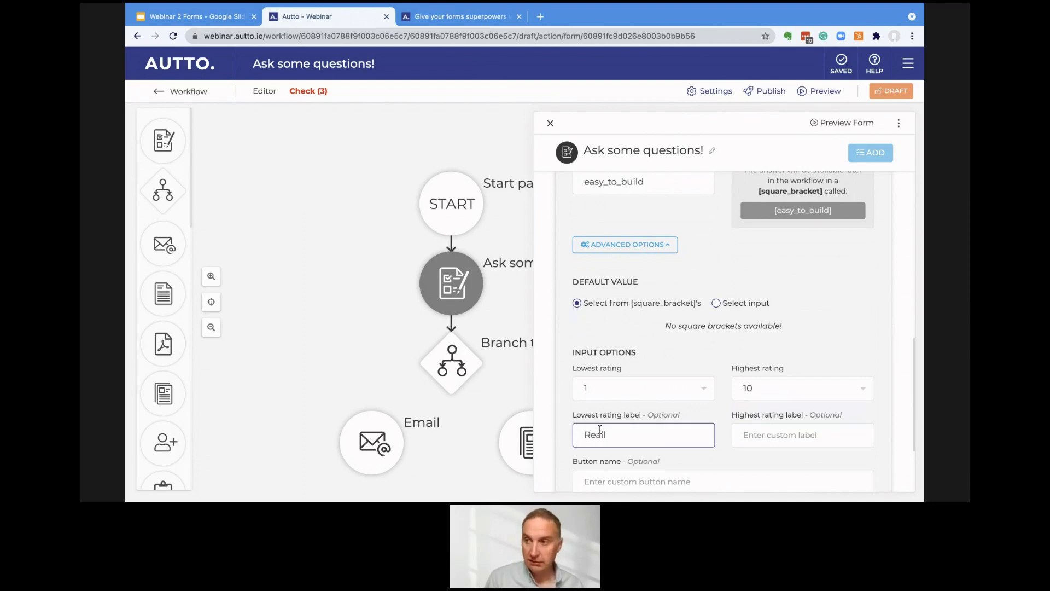
type("y dif")
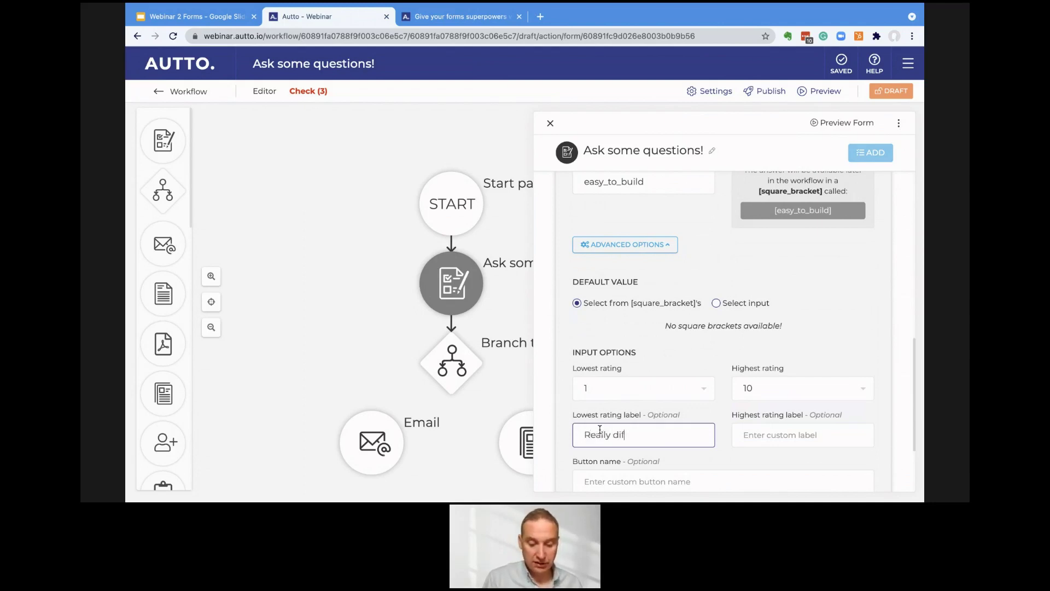
type("ficult")
left_click(766, 438)
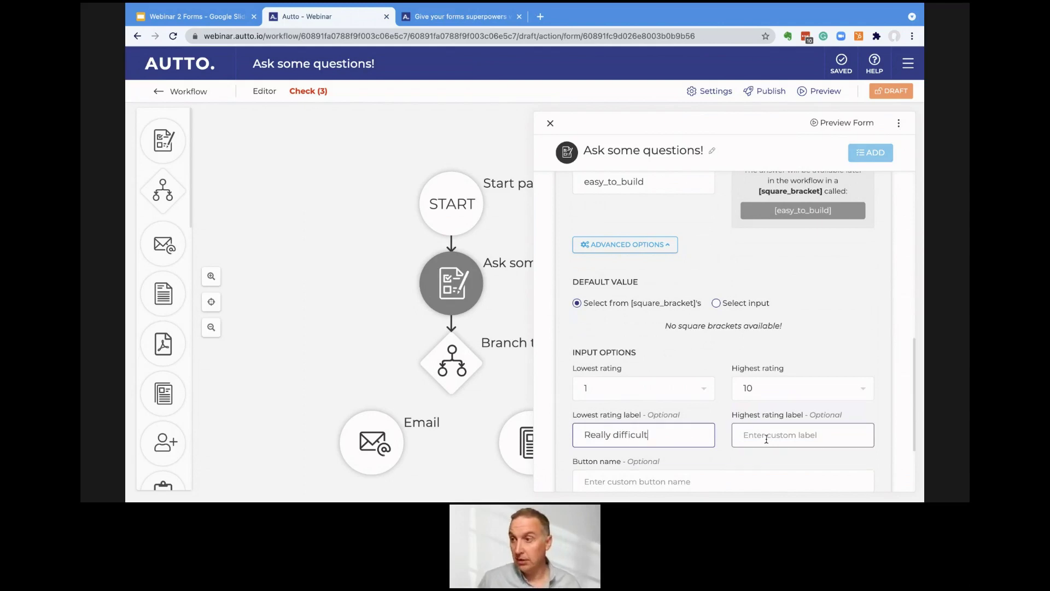
type("Ver")
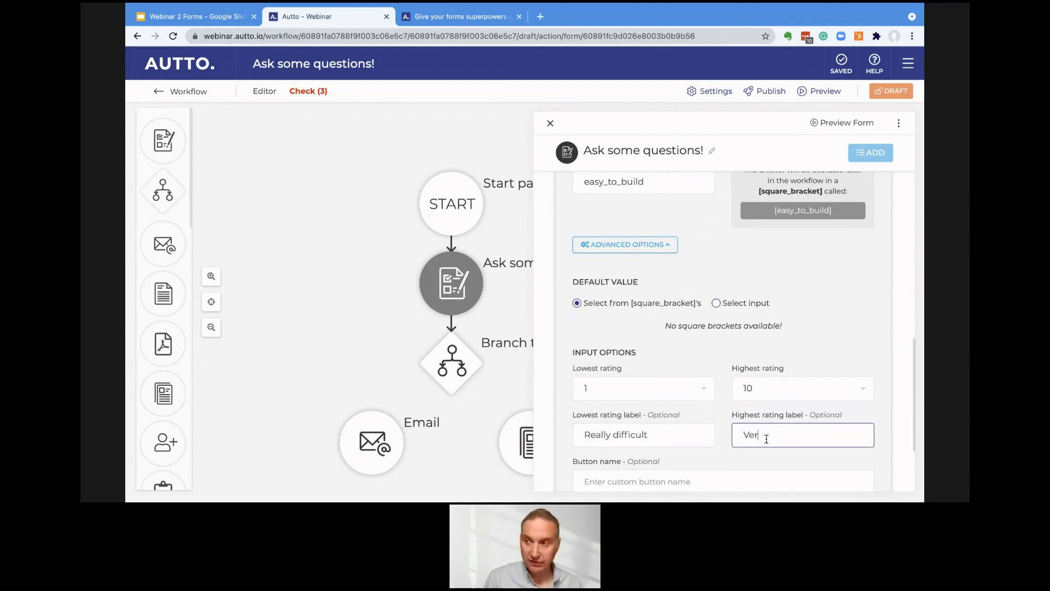
type("y easy")
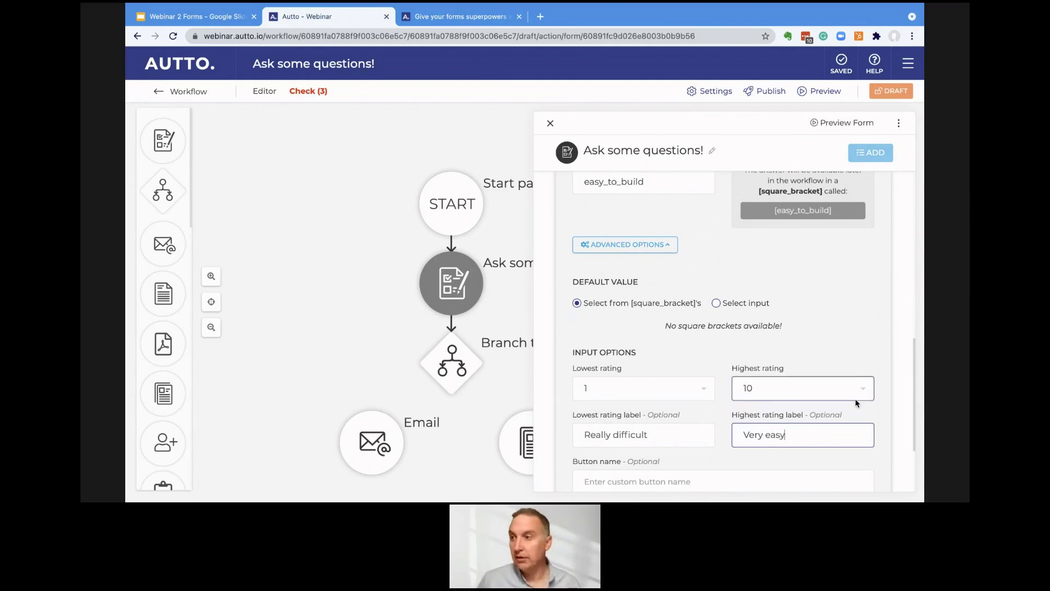
- Finish editing the rating question and close the "Ask some questions!" form
scroll(857, 403, "down", 2)
scroll(856, 403, "up", 6)
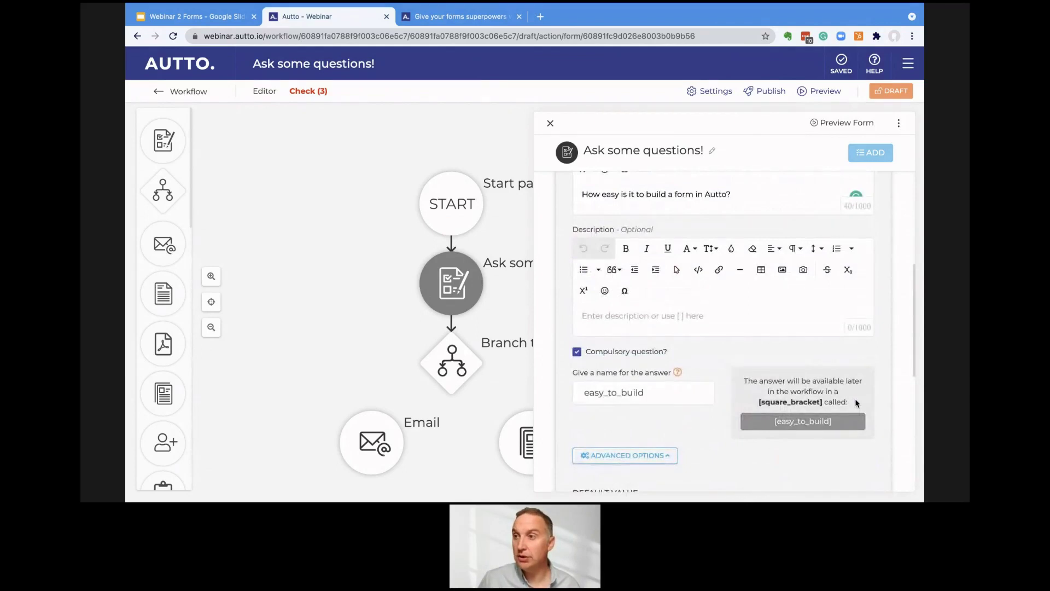
scroll(856, 404, "up", 2)
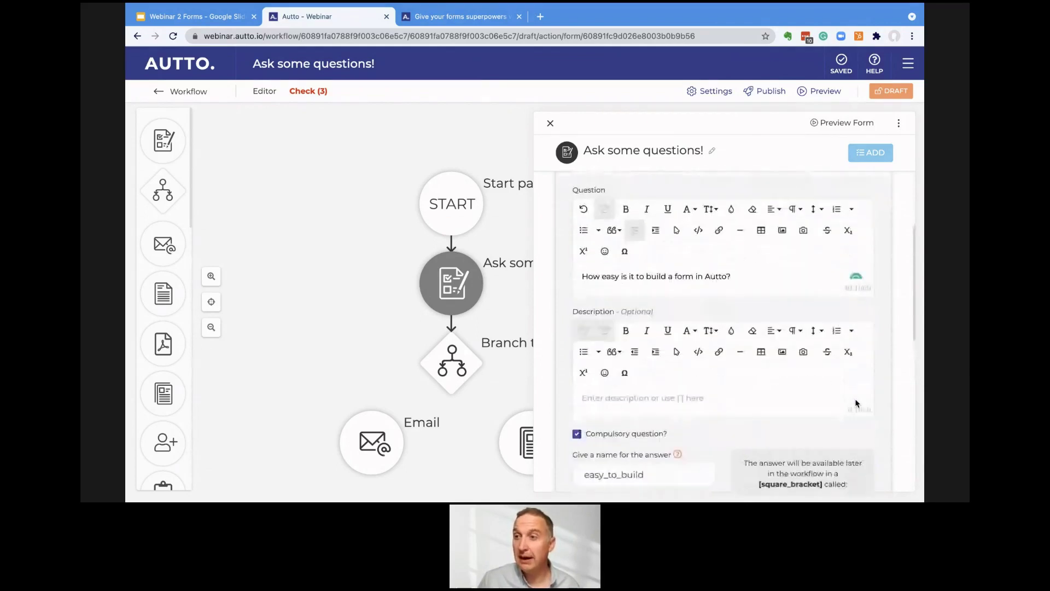
scroll(857, 403, "down", 5)
scroll(820, 450, "up", 3)
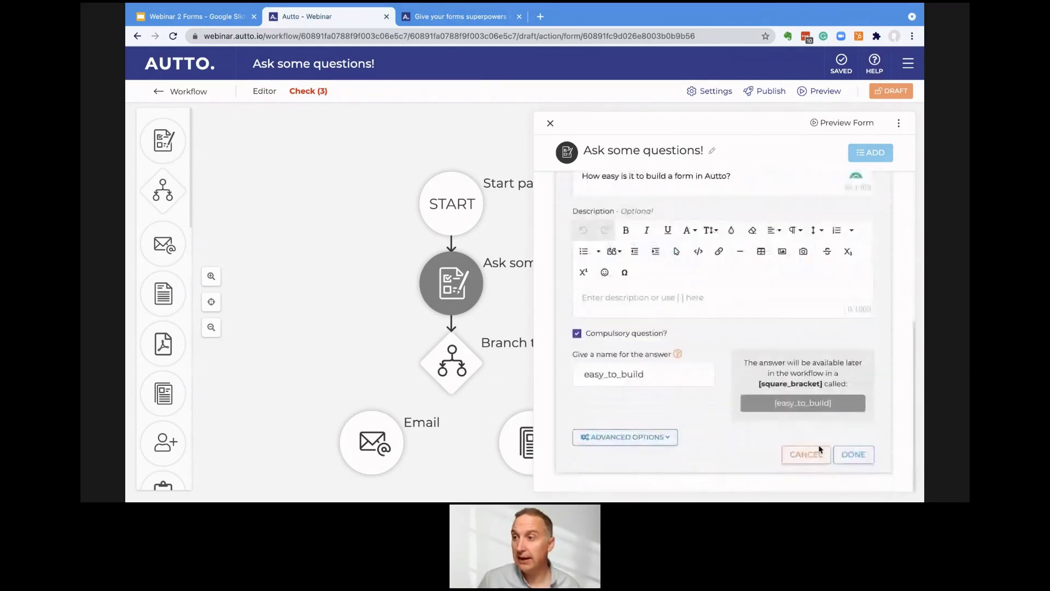
left_click(847, 456)
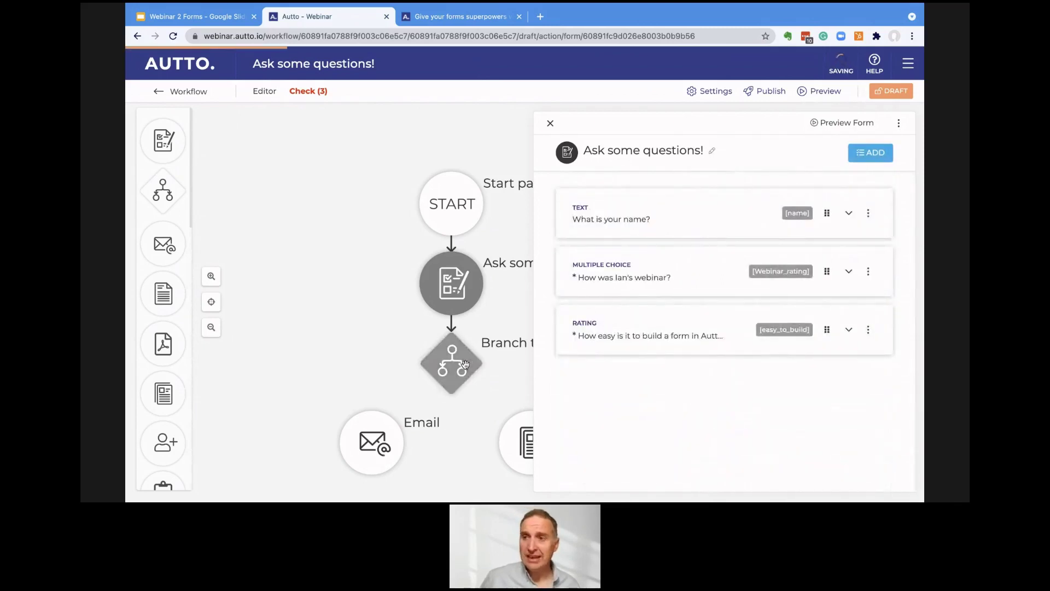
mouse_move(465, 365)
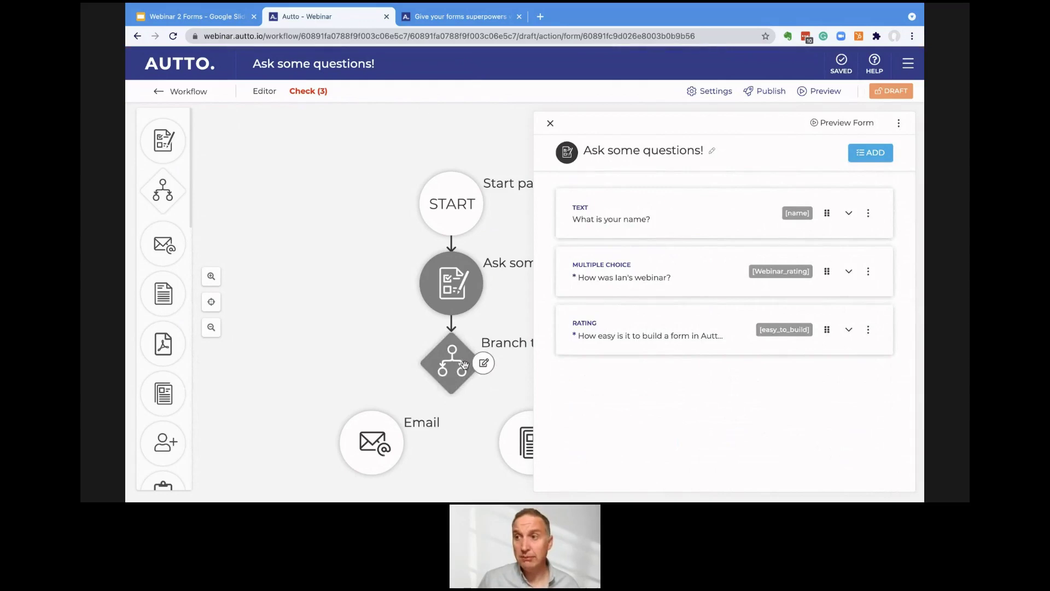
left_click(550, 123)
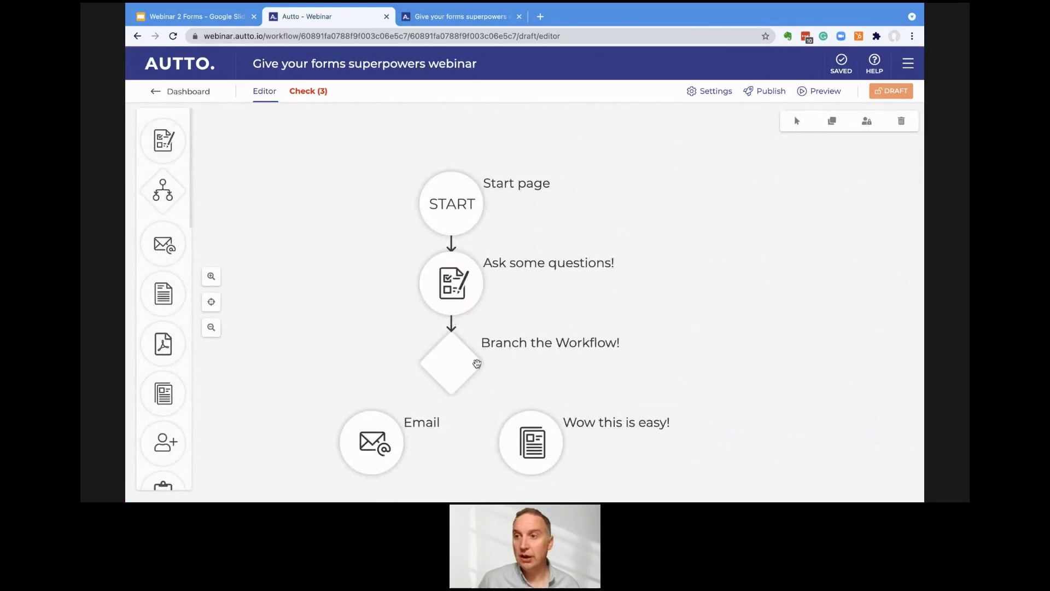
- Set the IF condition of the "Branch the Workflow!" action to [easy_to_build] MORE THAN 7
mouse_move(478, 364)
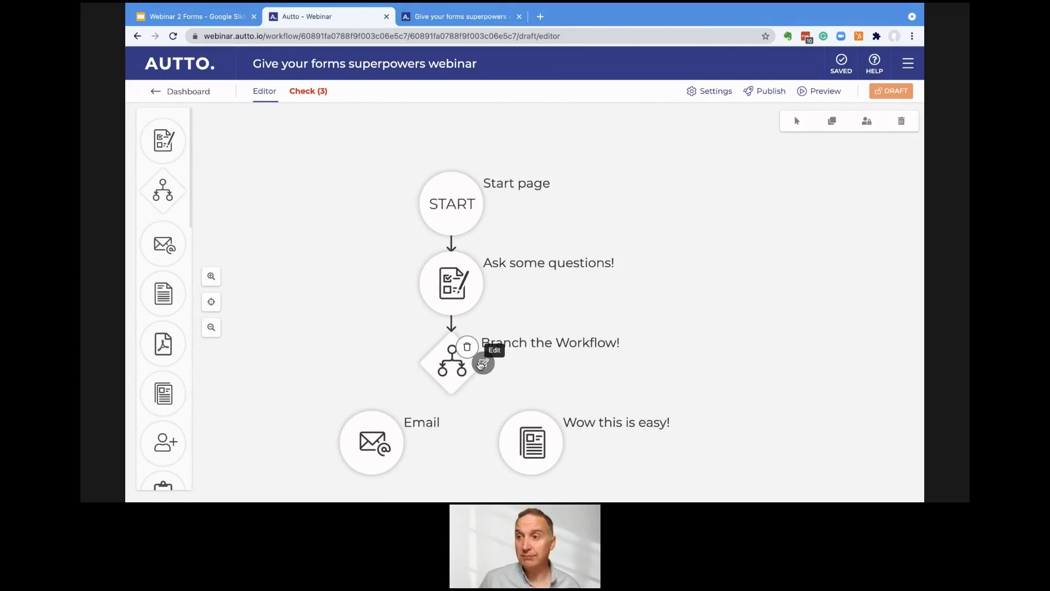
left_click(482, 364)
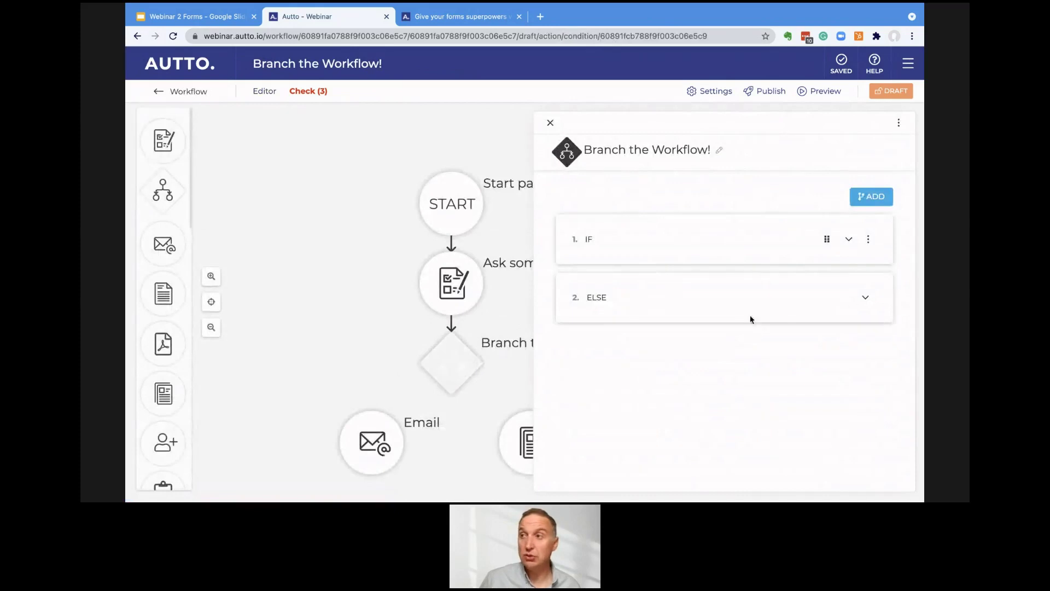
left_click(849, 239)
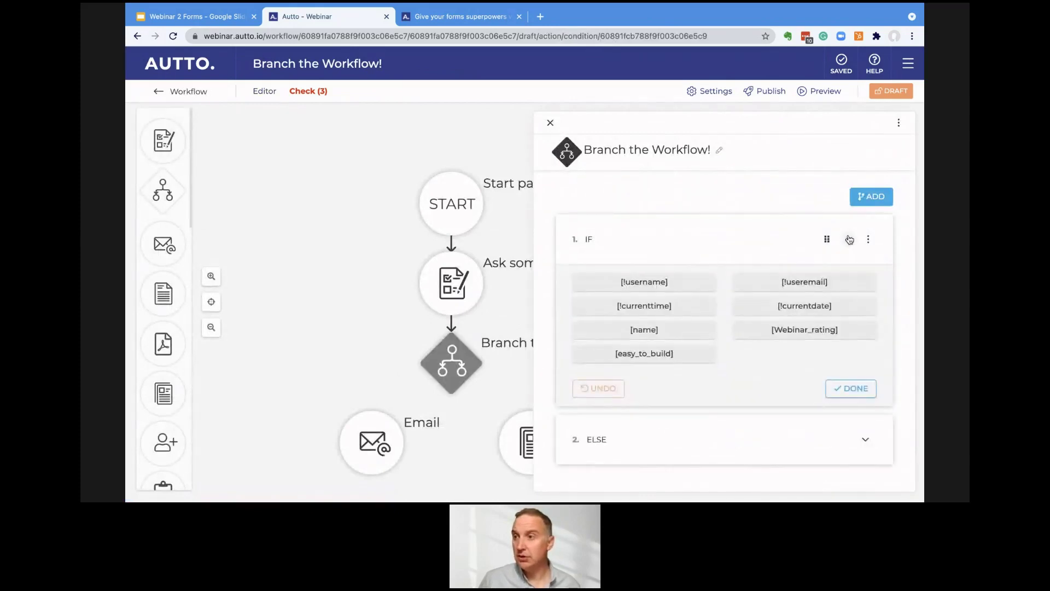
left_click(678, 354)
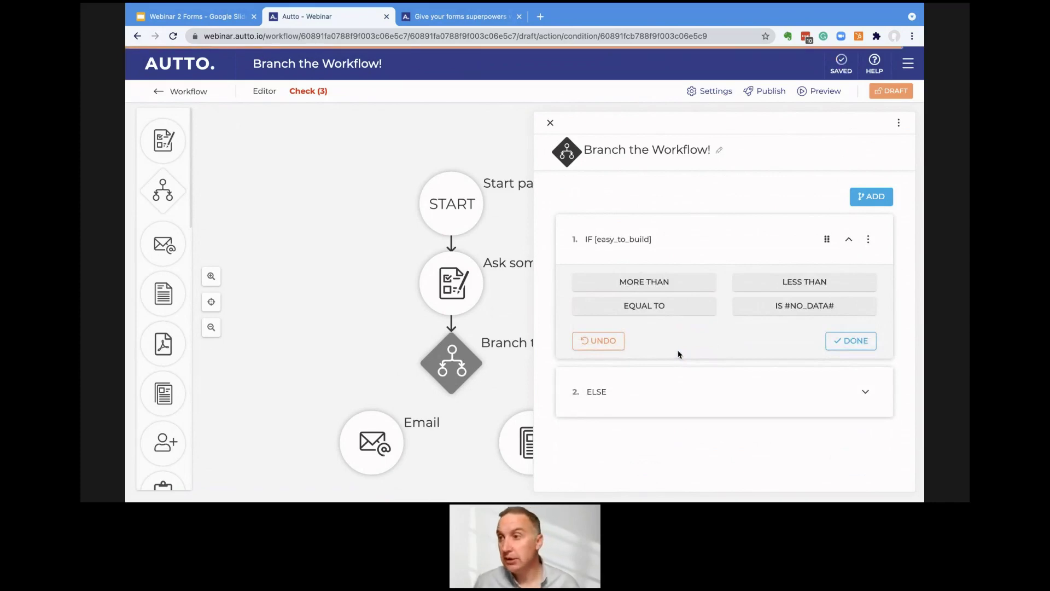
left_click(672, 283)
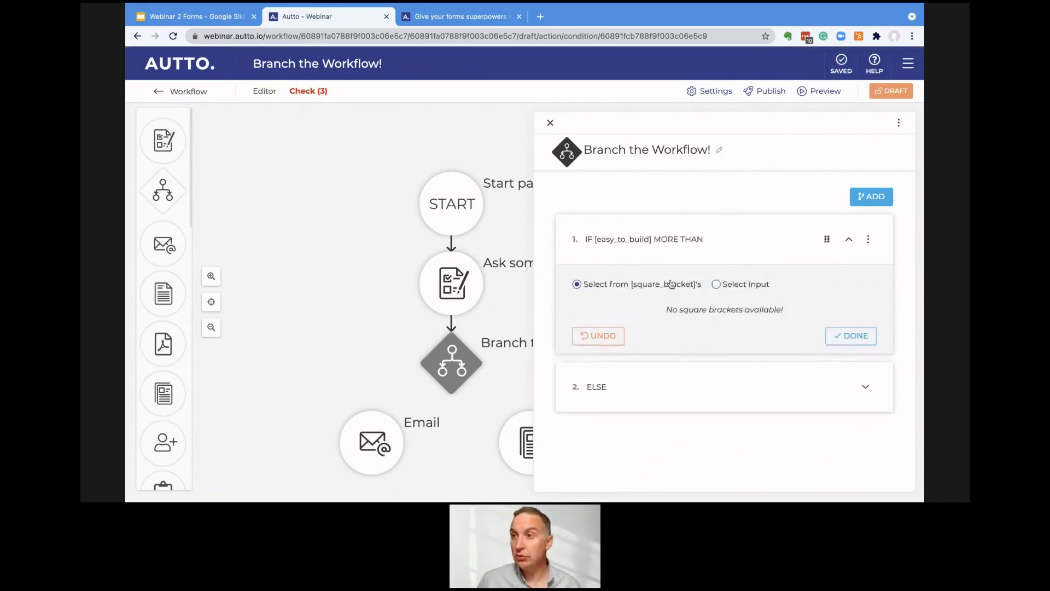
left_click(733, 285)
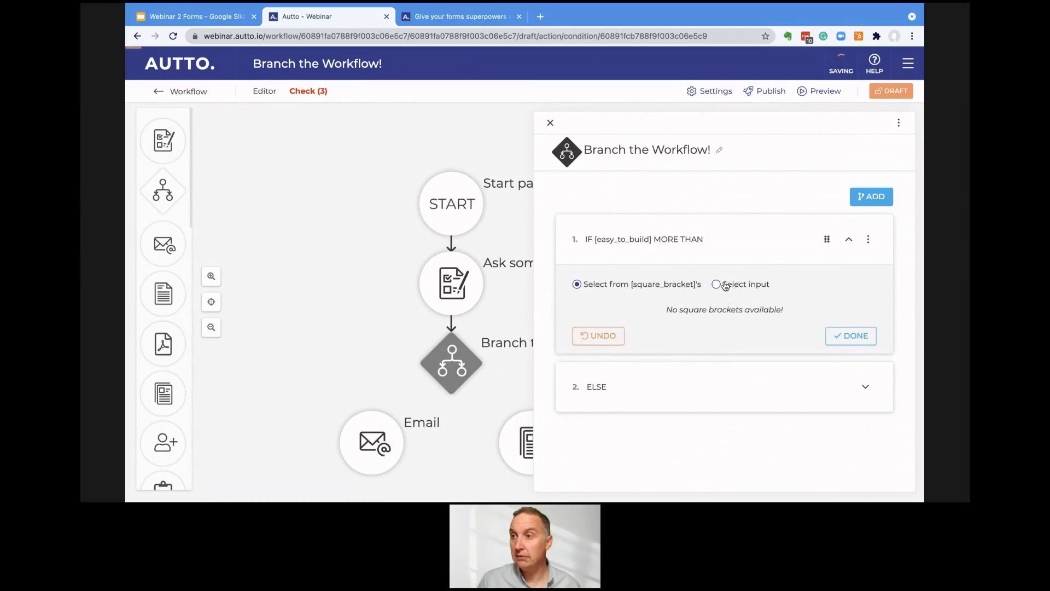
left_click(664, 330)
type("7")
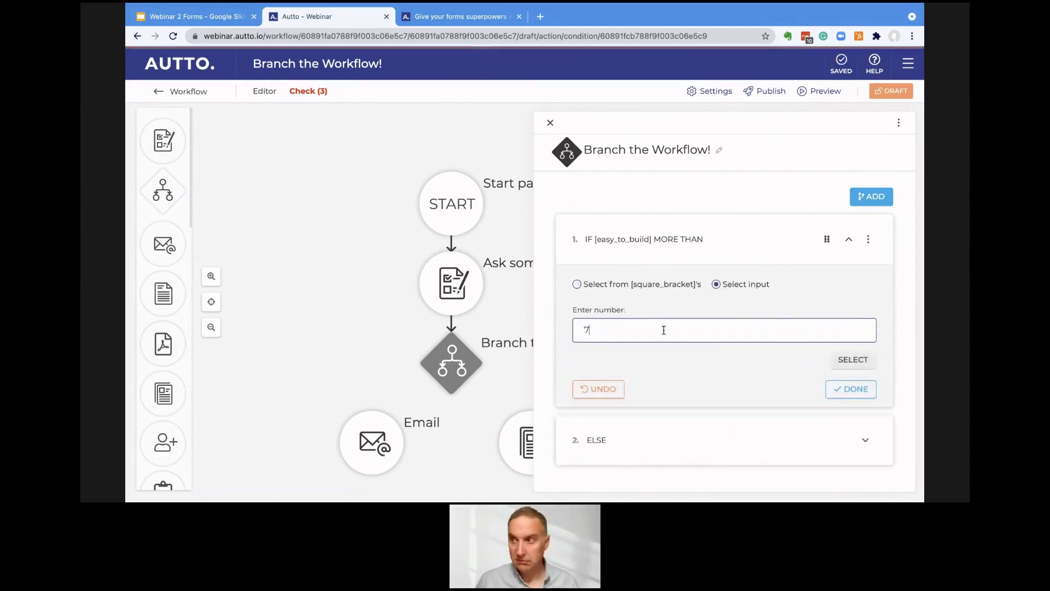
left_click(863, 359)
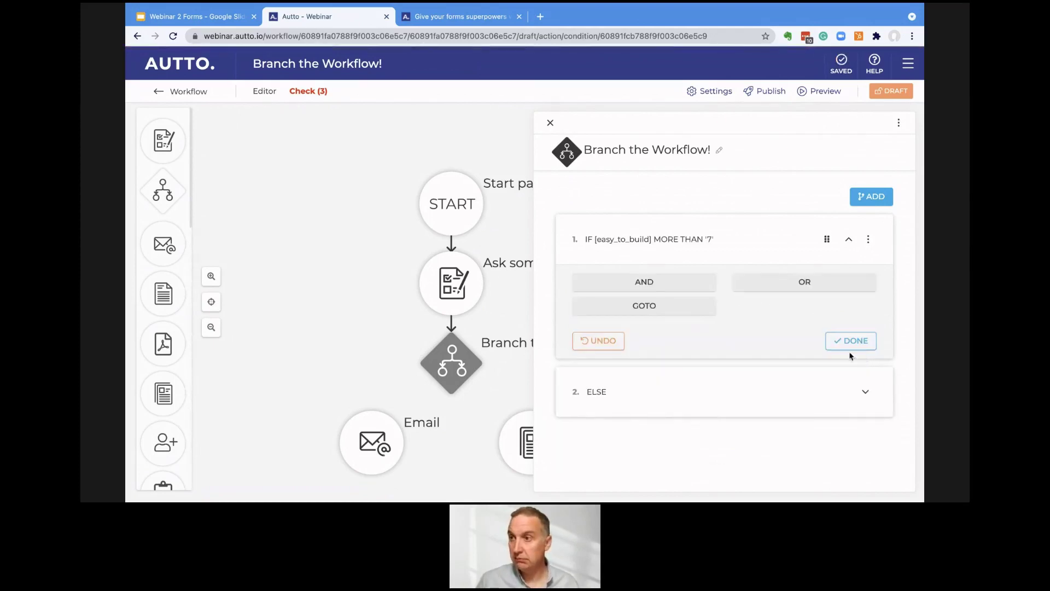
- Send the IF branch to the "Wow this is easy!" page and finish the condition
left_click(682, 306)
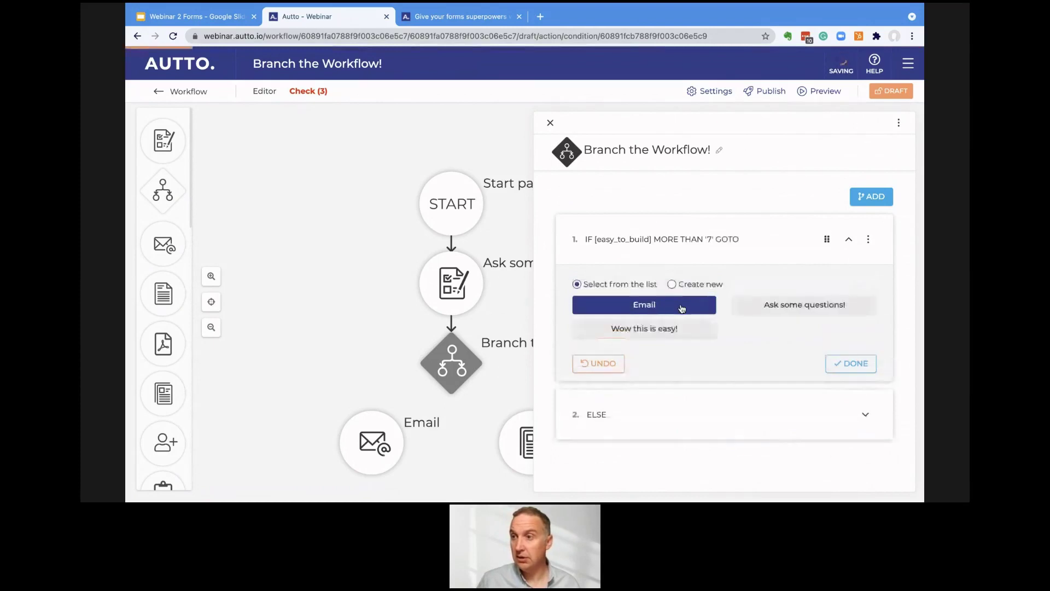
left_click(692, 327)
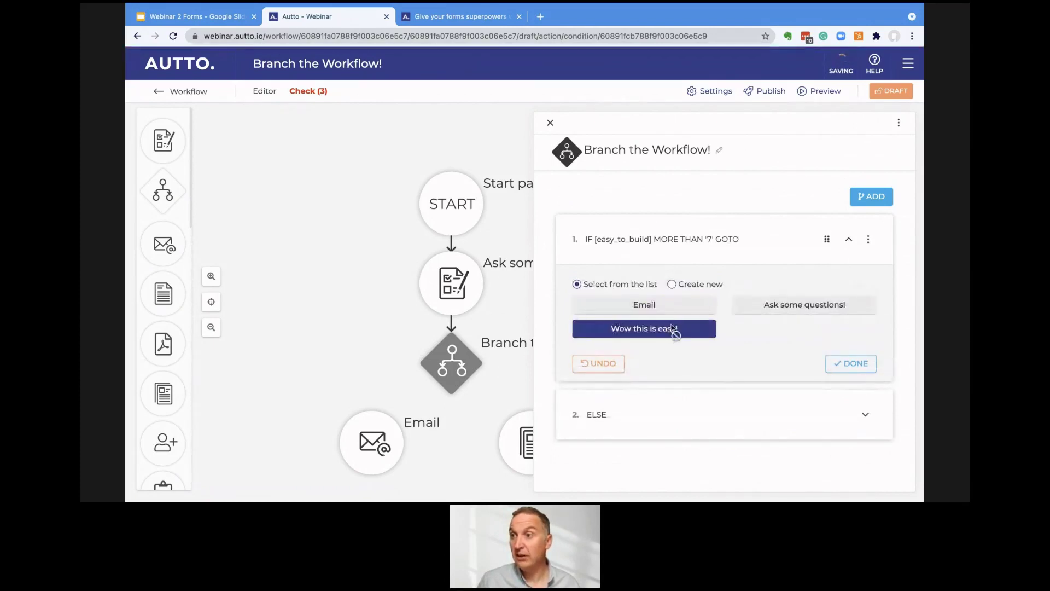
left_click(871, 367)
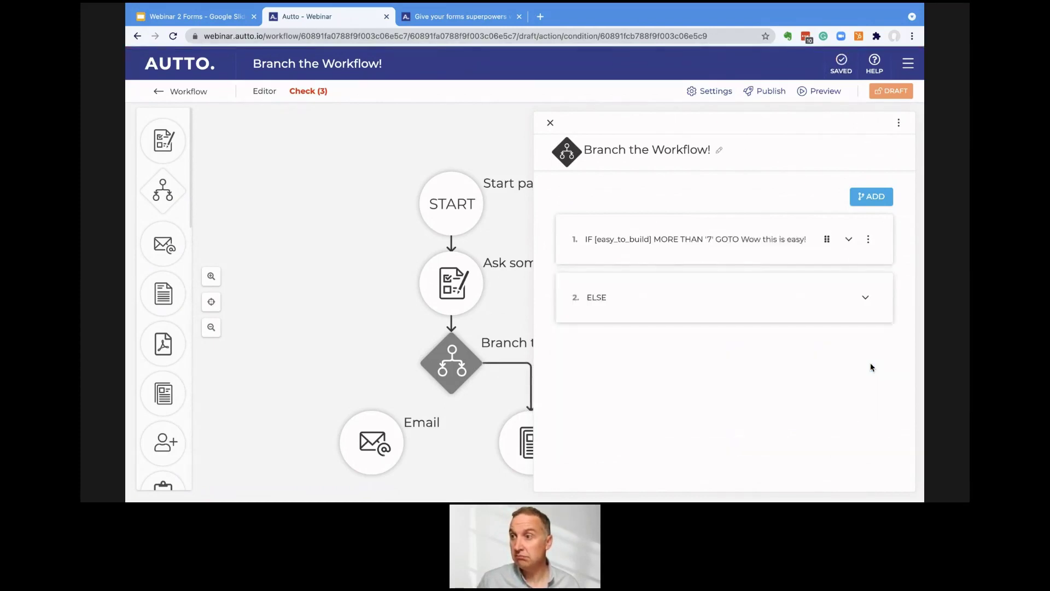
- Send the ELSE branch to the Email action and close the "Branch the Workflow!" settings
left_click(862, 299)
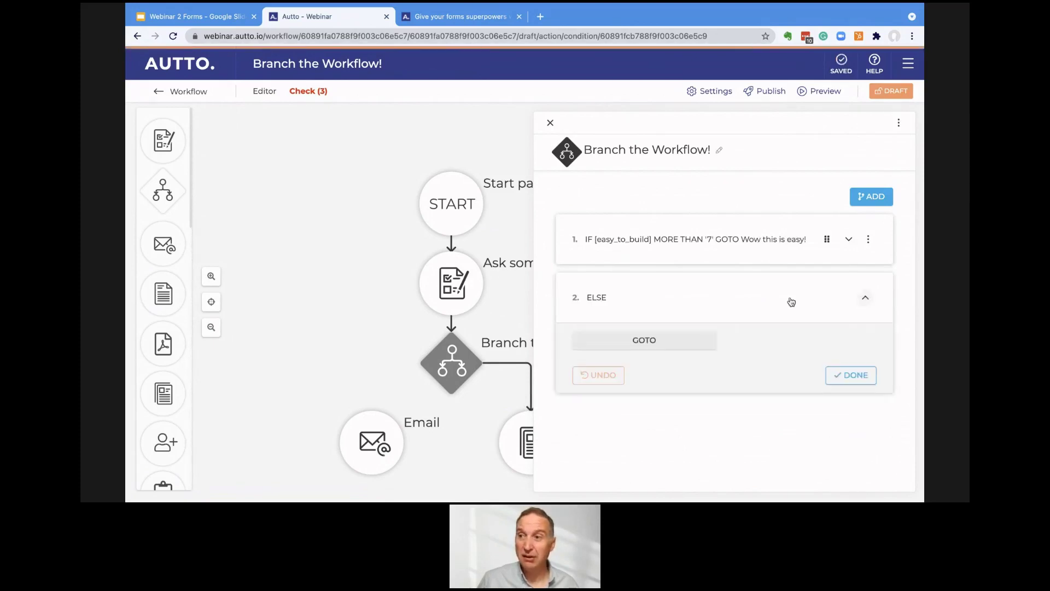
left_click(639, 340)
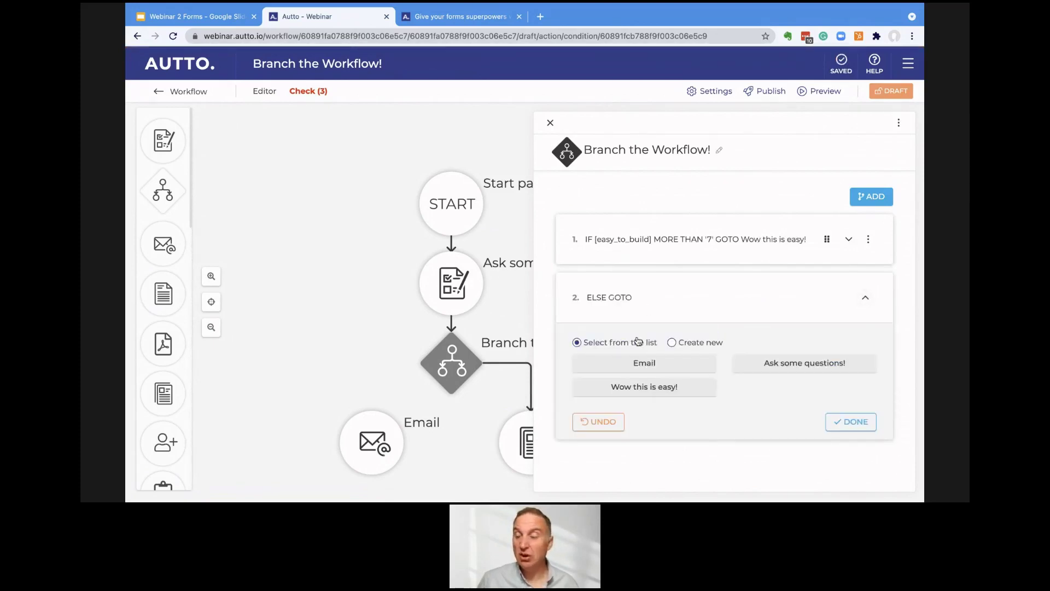
left_click(666, 363)
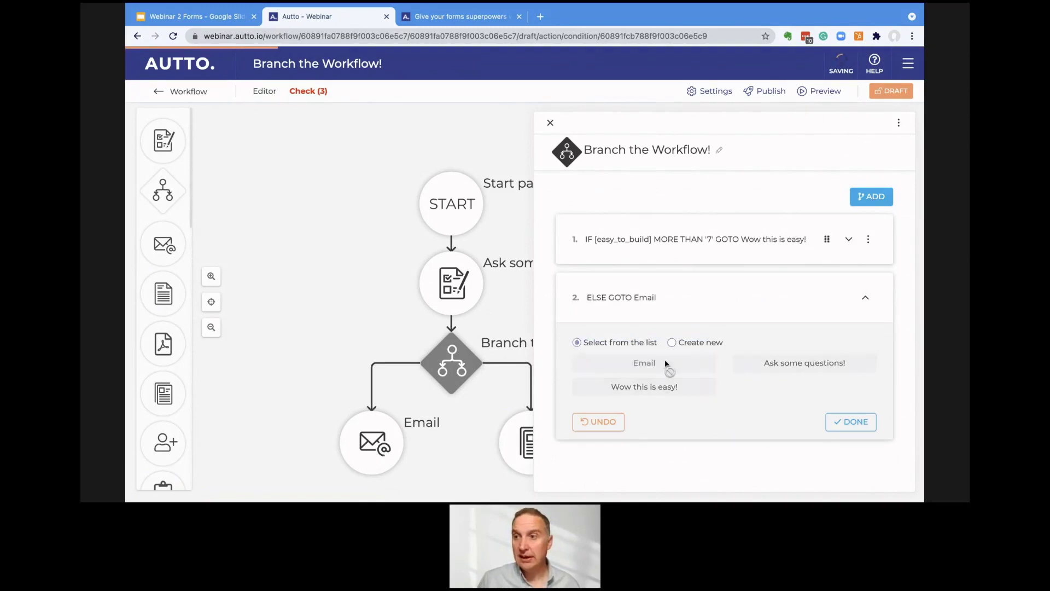
left_click(847, 425)
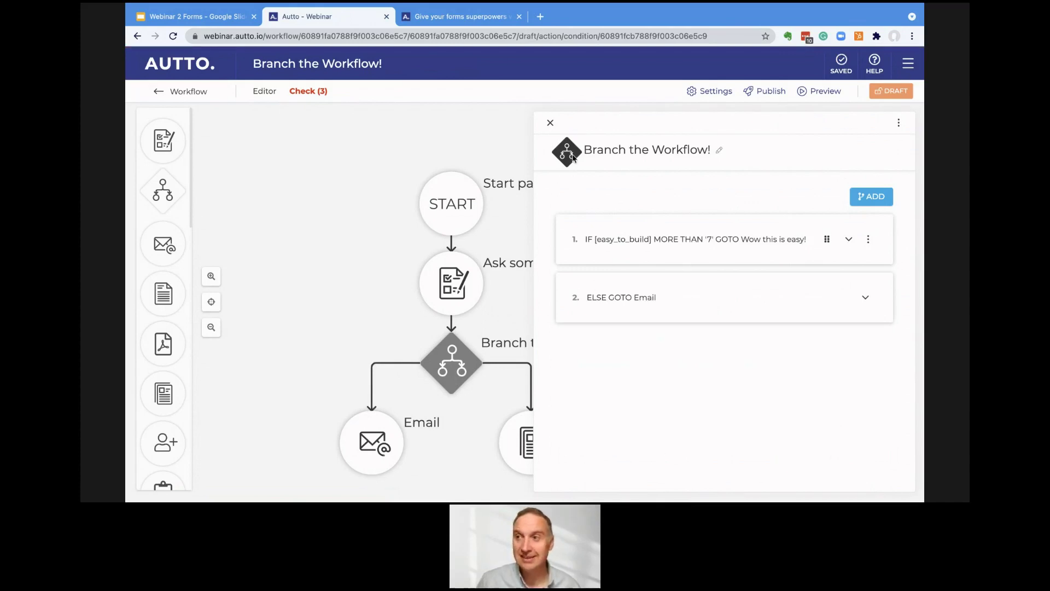
left_click(549, 124)
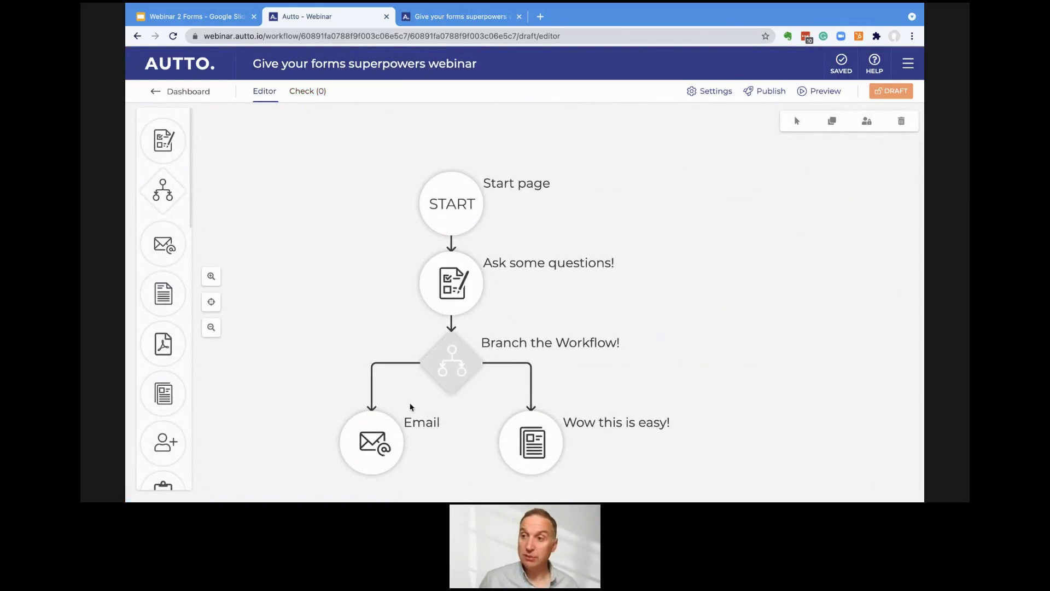
- Open the "Wow this is easy!" page for editing and start its page text with the greeting "Hi [name]"
left_click(533, 443)
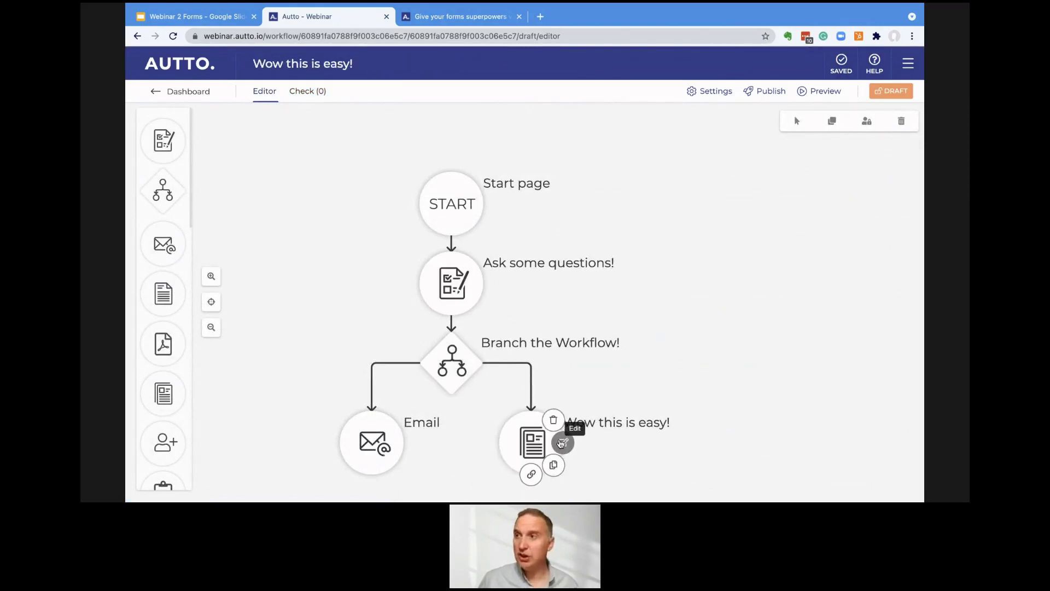
left_click(562, 443)
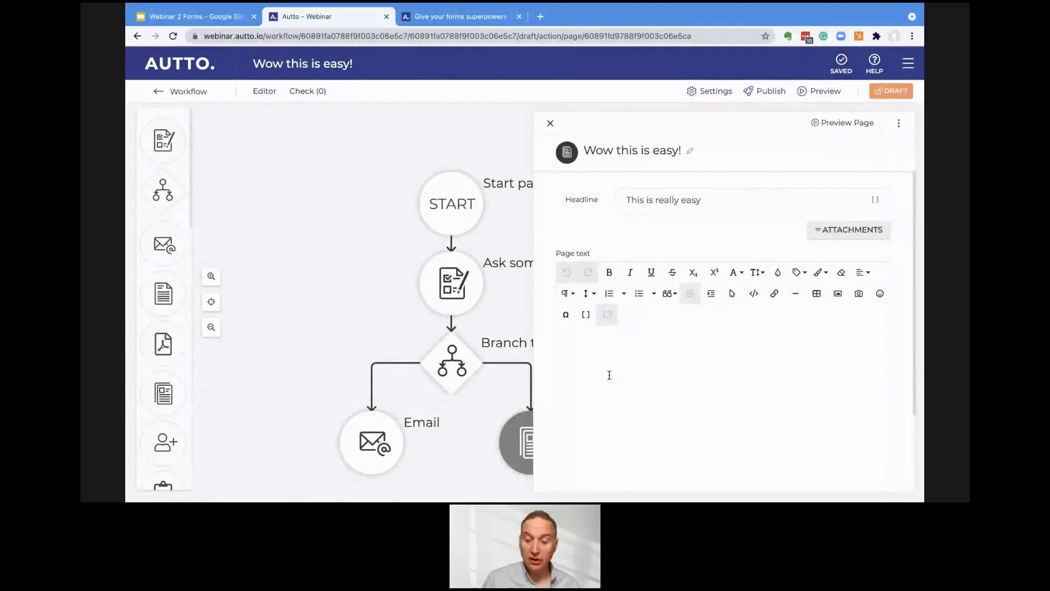
type("HI")
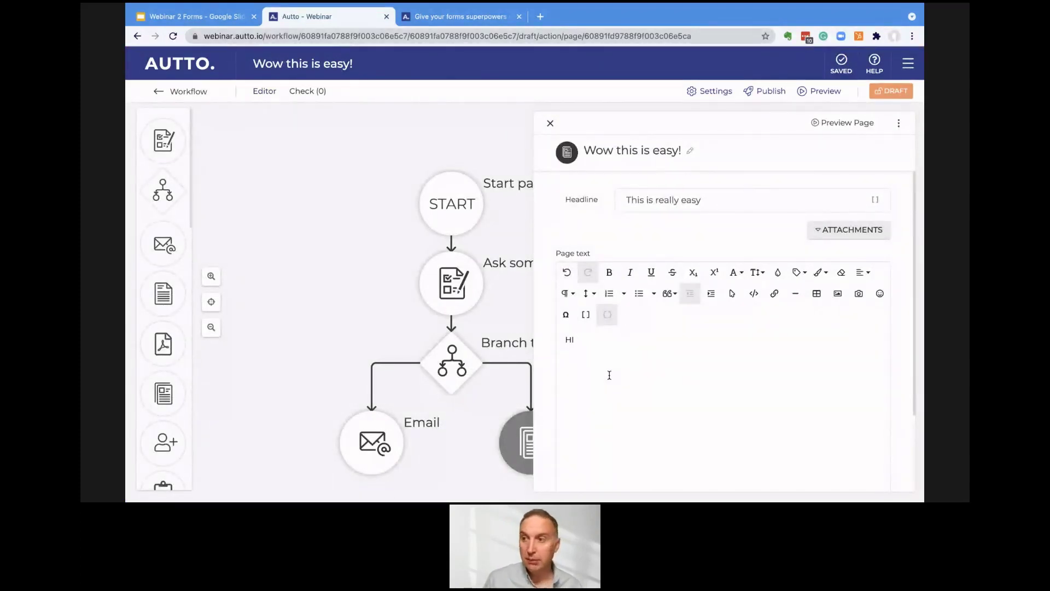
key("BackSpace")
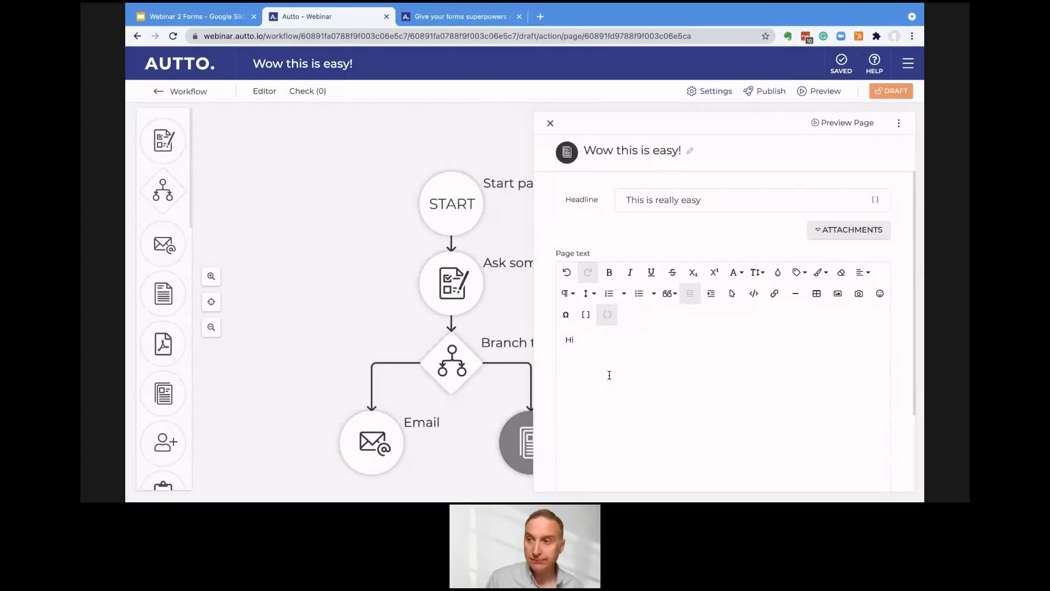
type("i [")
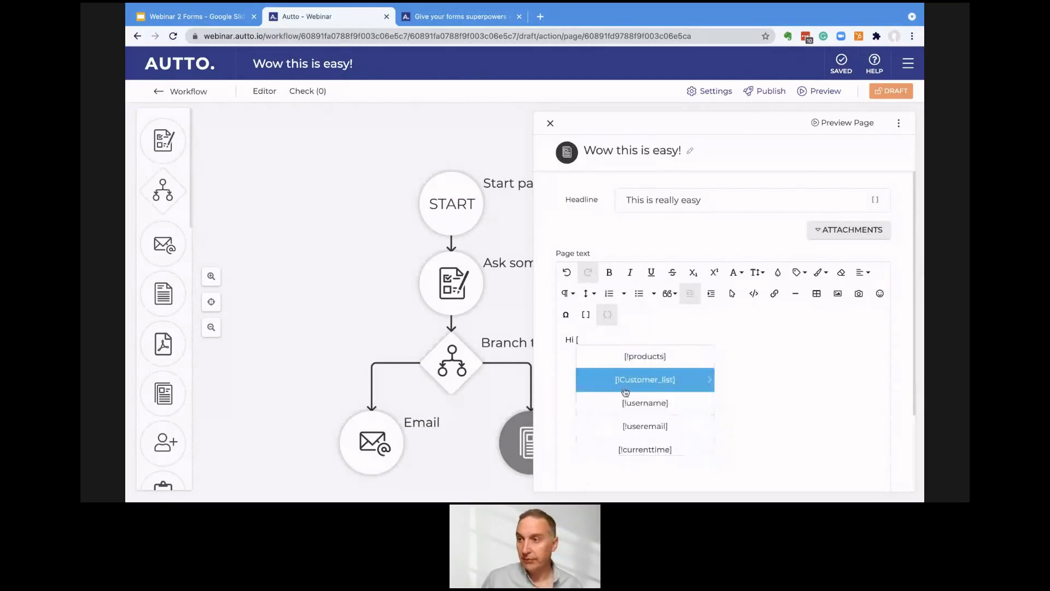
scroll(645, 421, "down", 3)
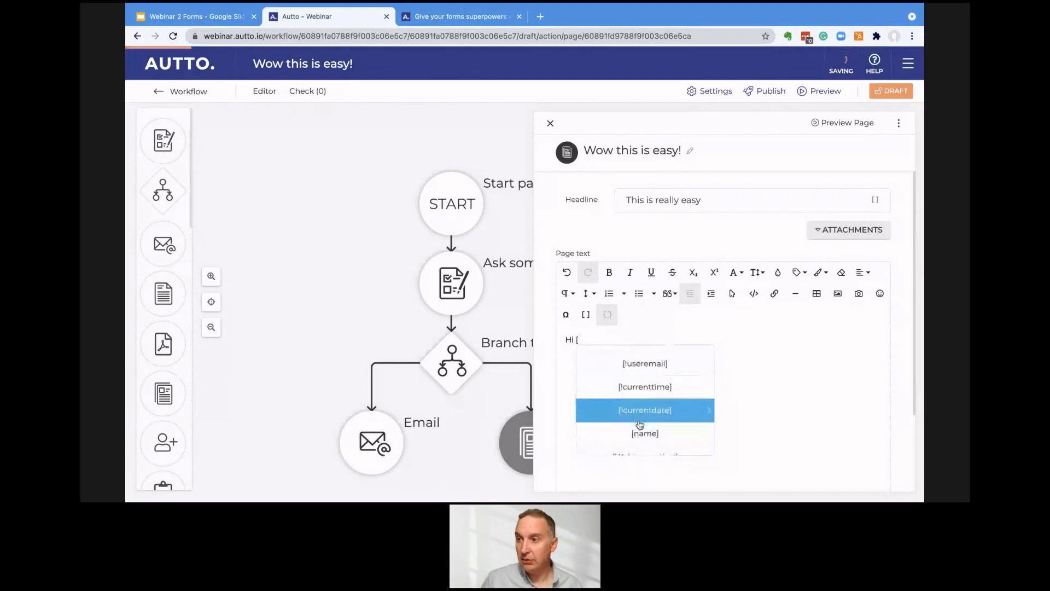
left_click(640, 425)
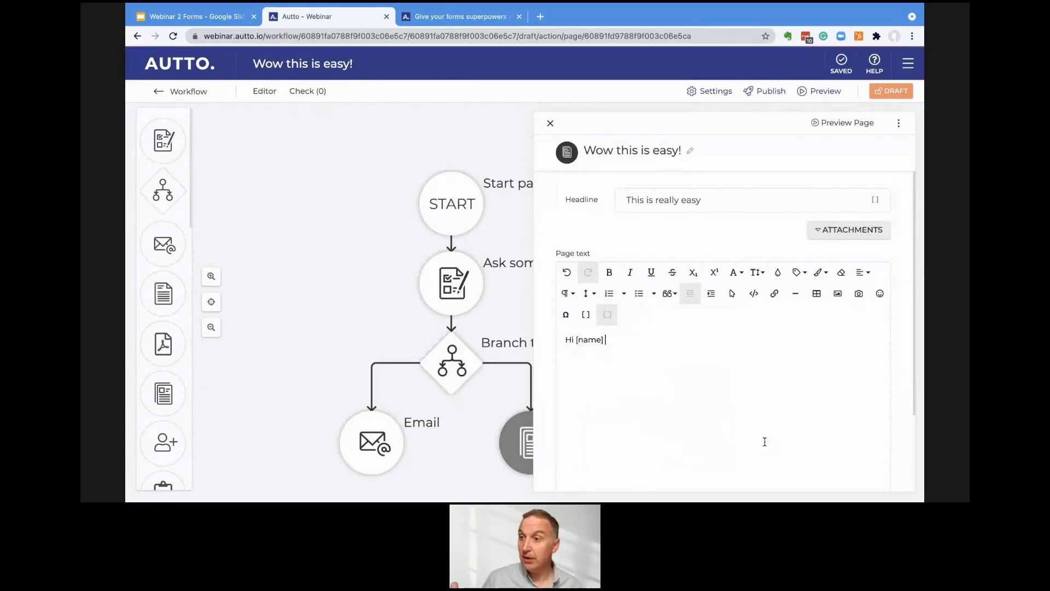
- End the greeting with a comma and add the paragraph "Glad to say you think we did well!" below it
type(",")
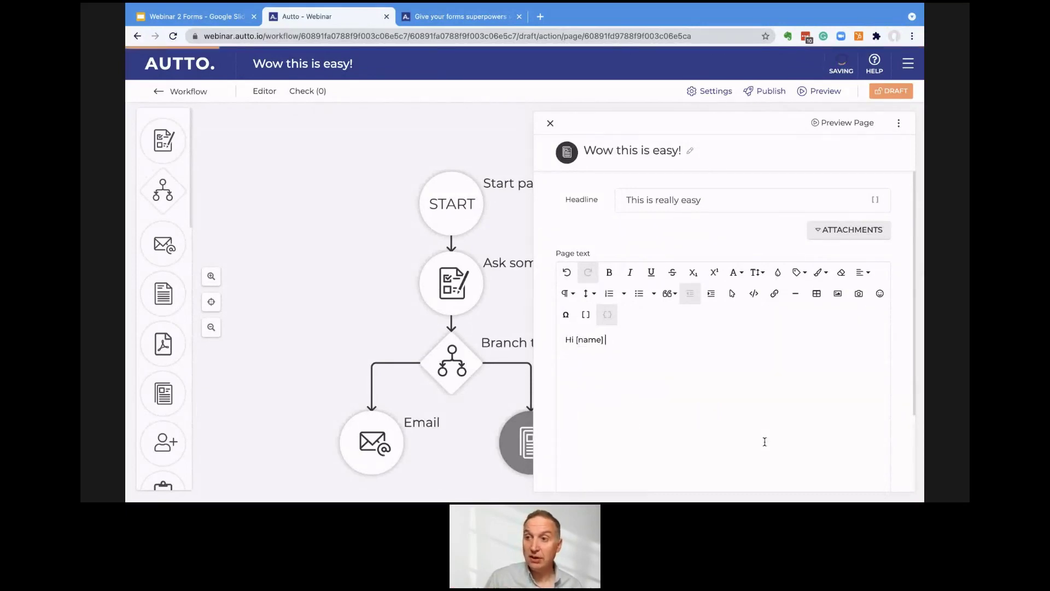
key("Return")
key("Return")
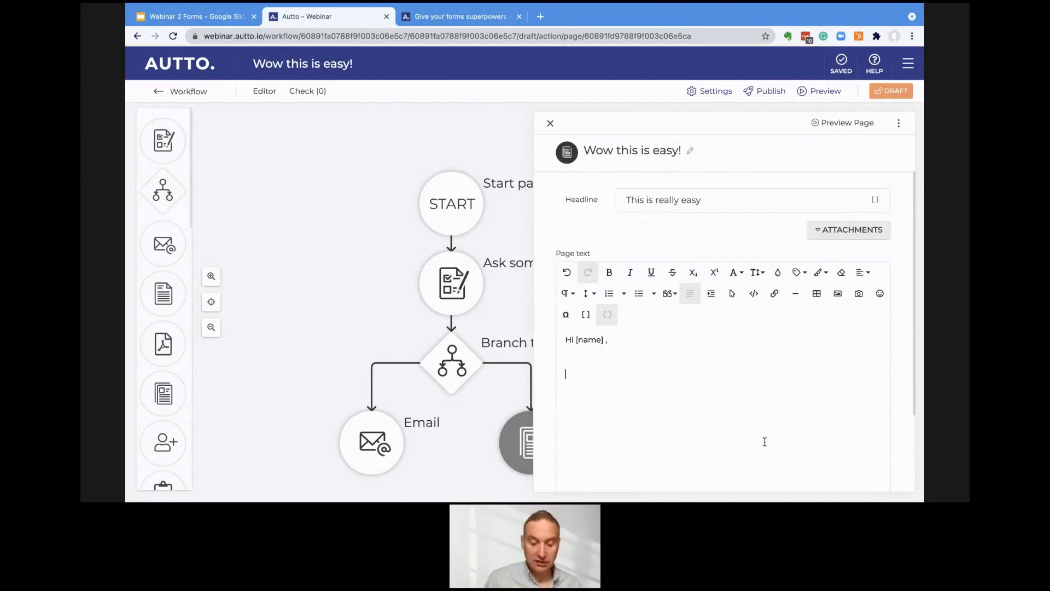
type("Glad to say y")
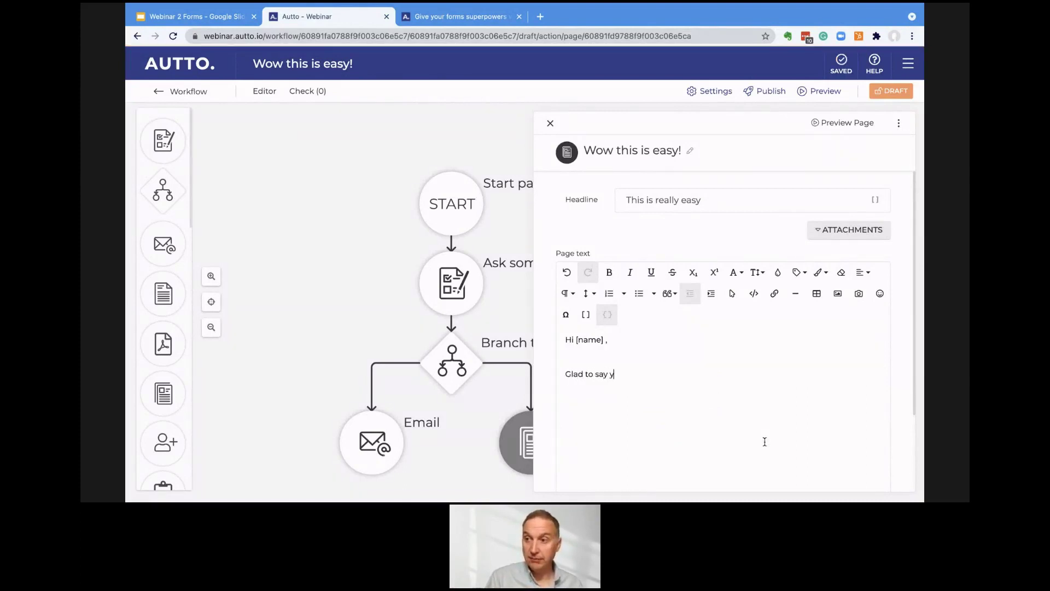
key("BackSpace")
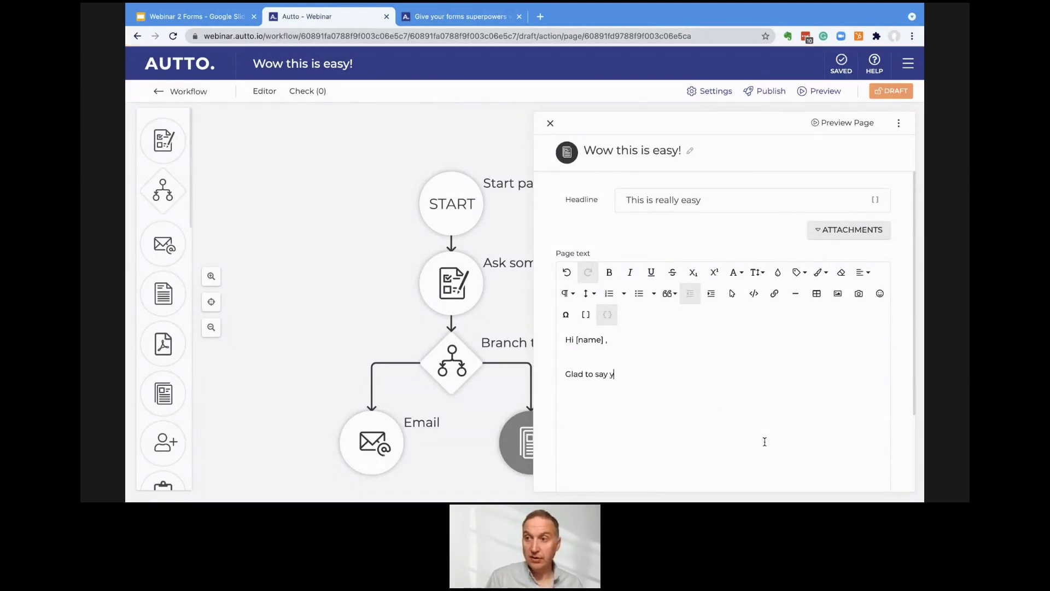
type("ou think we did ")
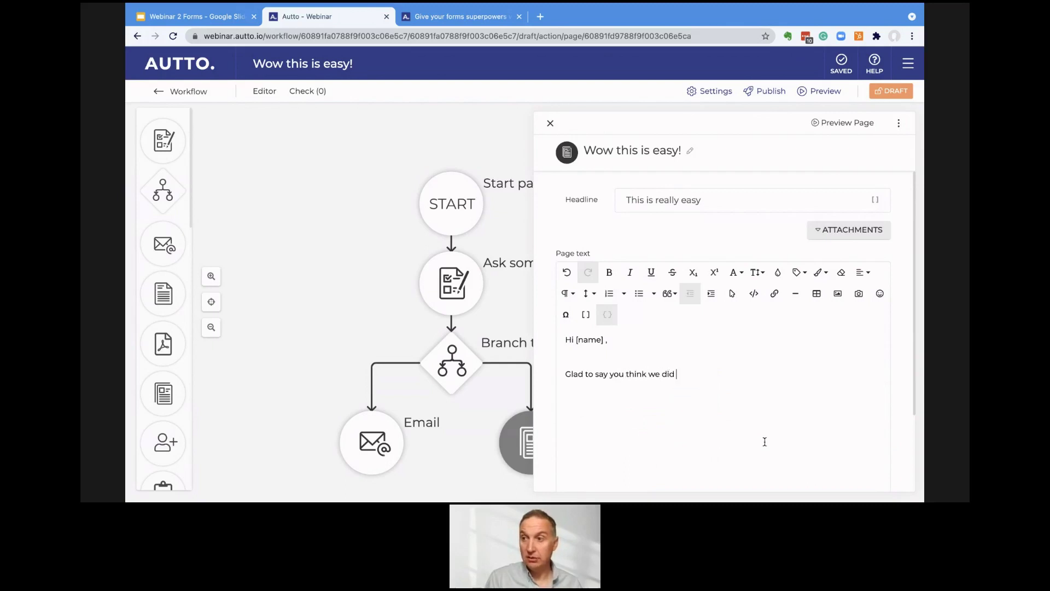
type("well!")
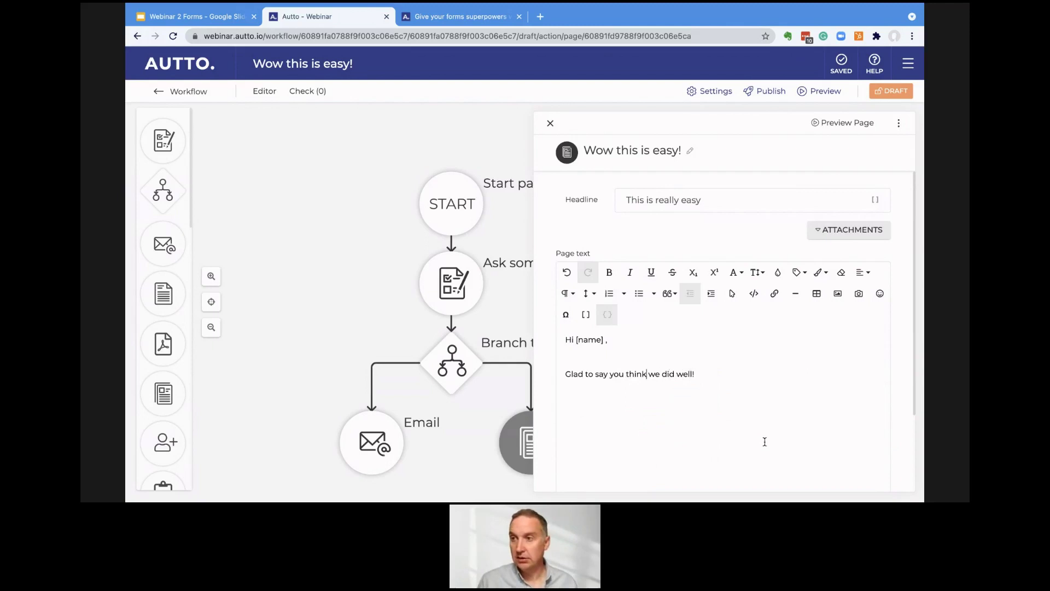
- Correct the page text sentence so it reads "Glad to see you think we did well!"
key("Left")
key("Left")
key("Left")
key("Left")
key("Left")
key("Left")
key("Left")
key("Left")
key("Left")
key("Left")
key("Left")
key("BackSpace")
key("BackSpace")
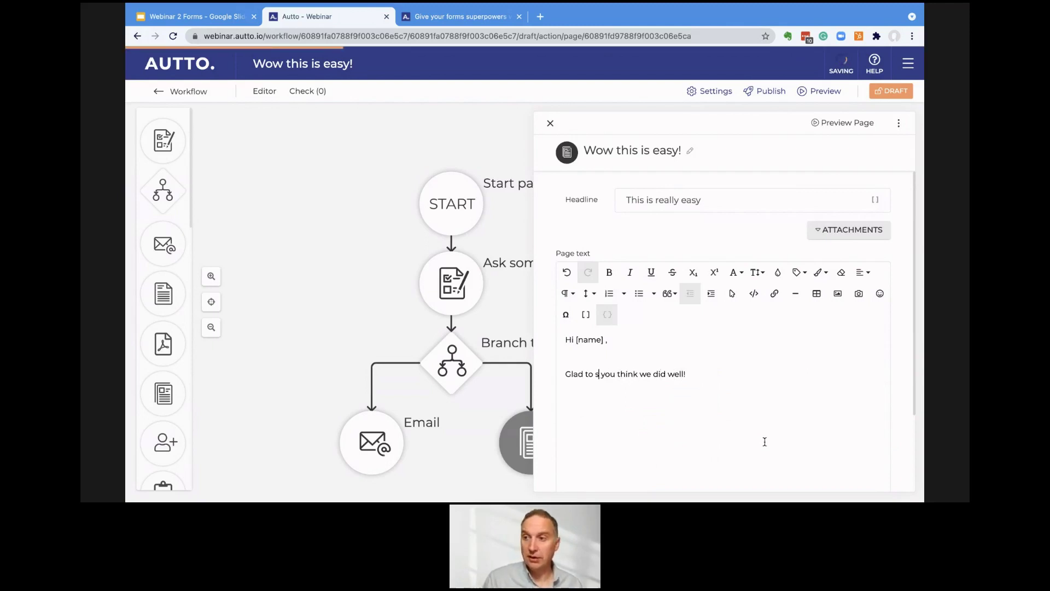
type("e did well!")
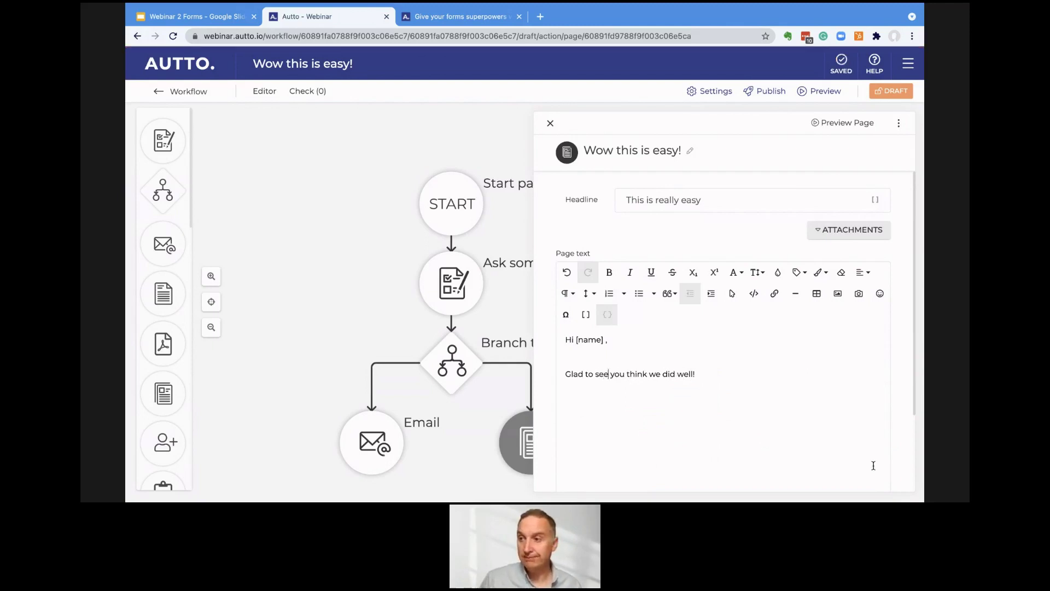
- Append the sentence "Thanks for a score of [Webinar_rating]" to the paragraph, inserting the rating as a variable
type("  Th")
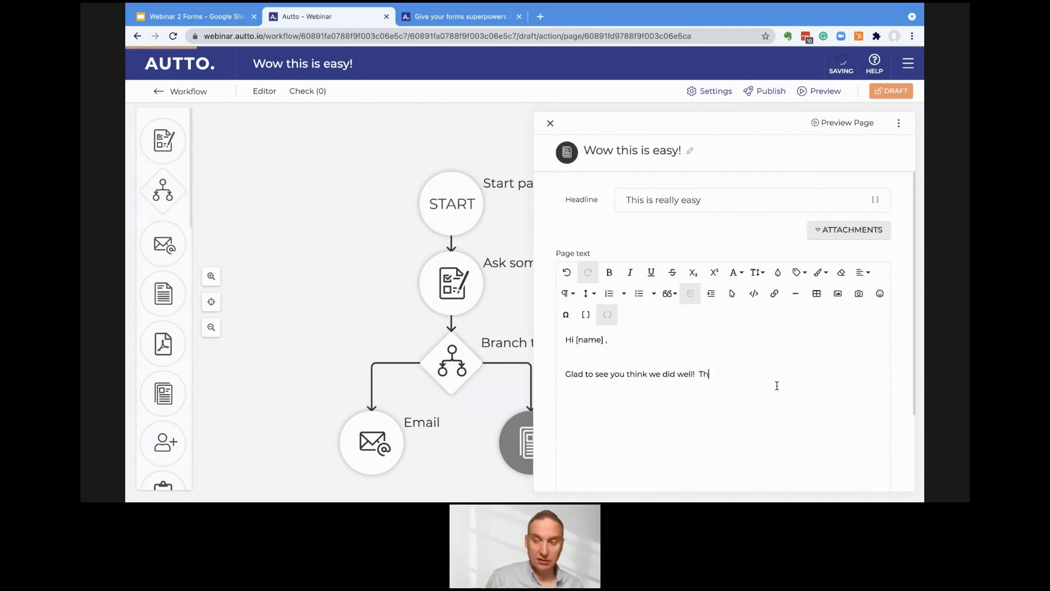
type("anks for a score of [")
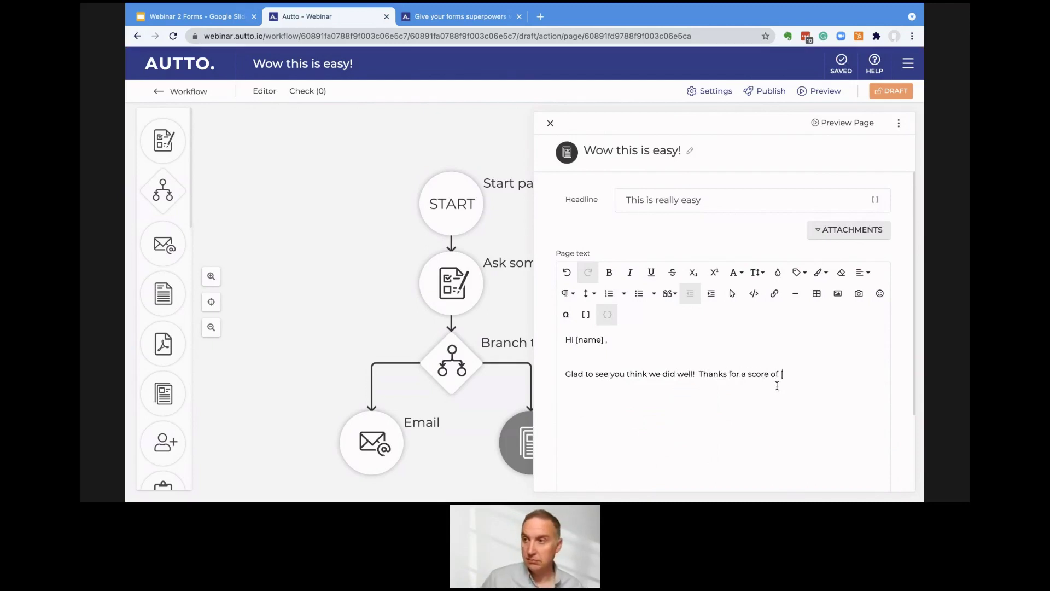
scroll(837, 456, "down", 1)
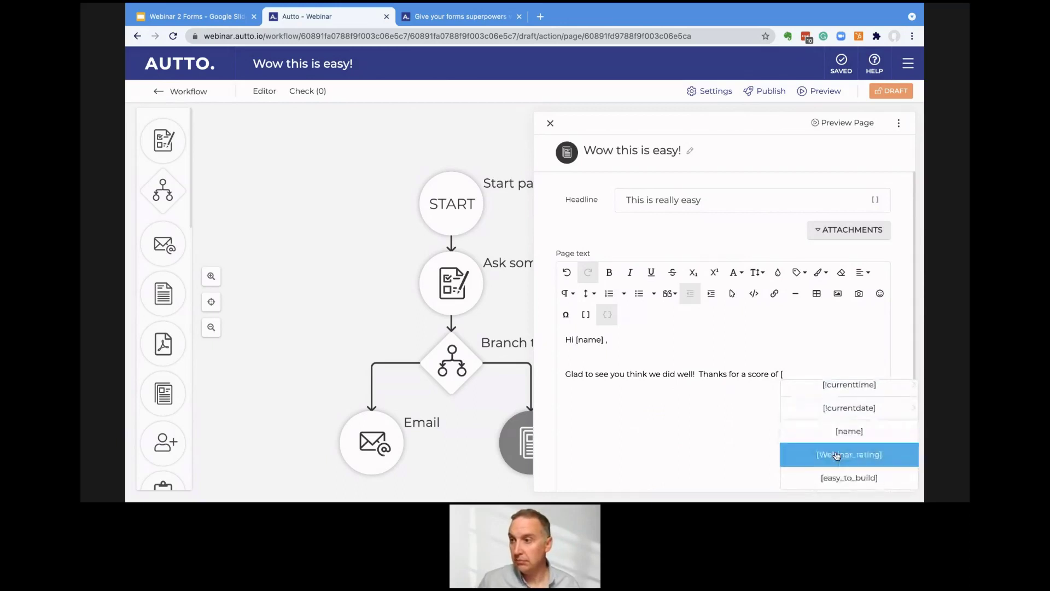
left_click(837, 456)
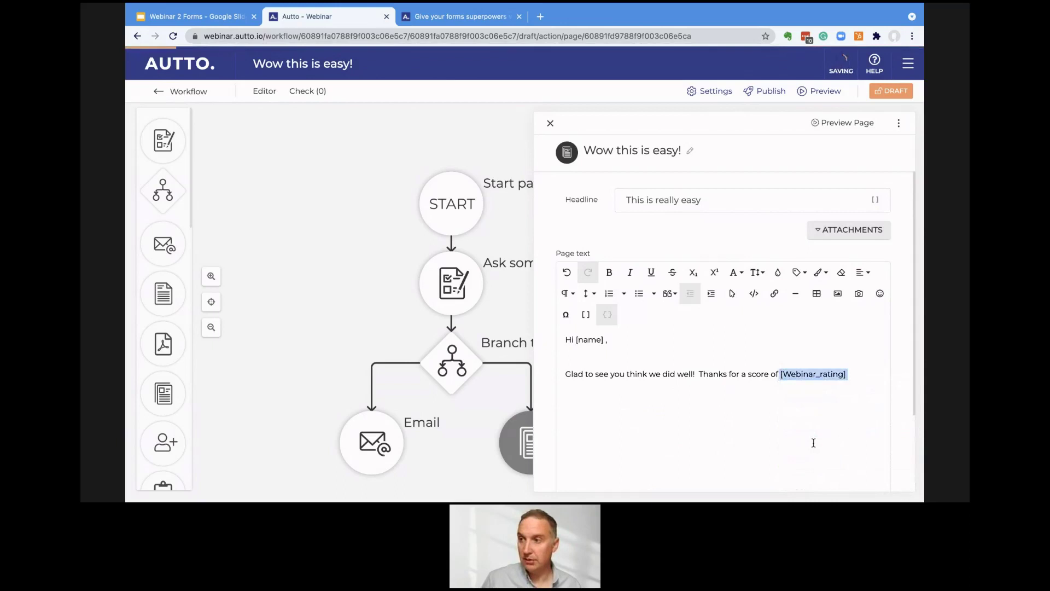
- Replace the score variable with [easy_to_build], add a closing line "Thanks you!" and close the page settings
type("[")
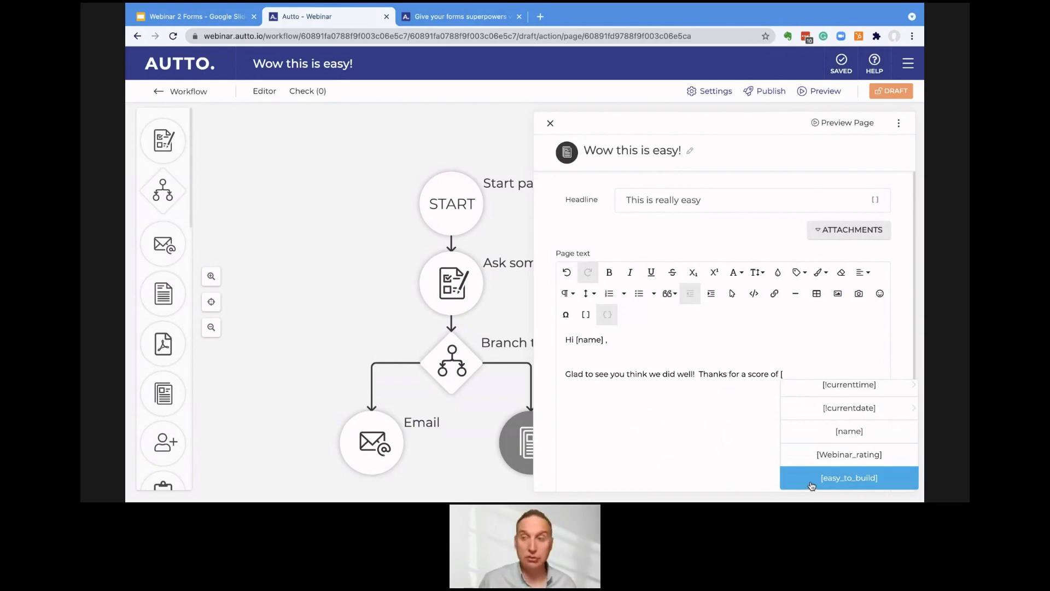
left_click(812, 484)
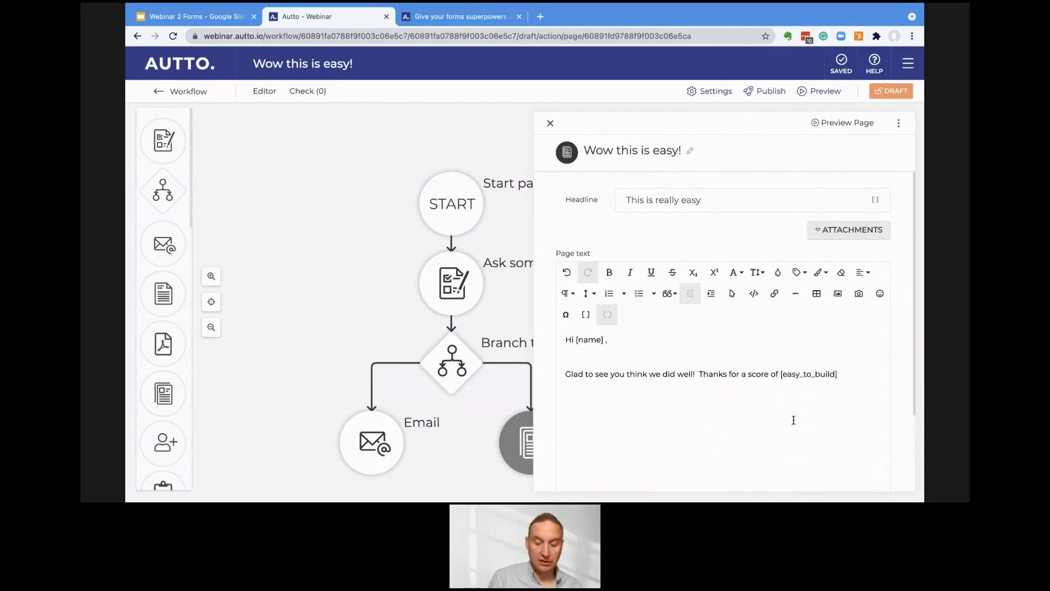
type("Thanks you!")
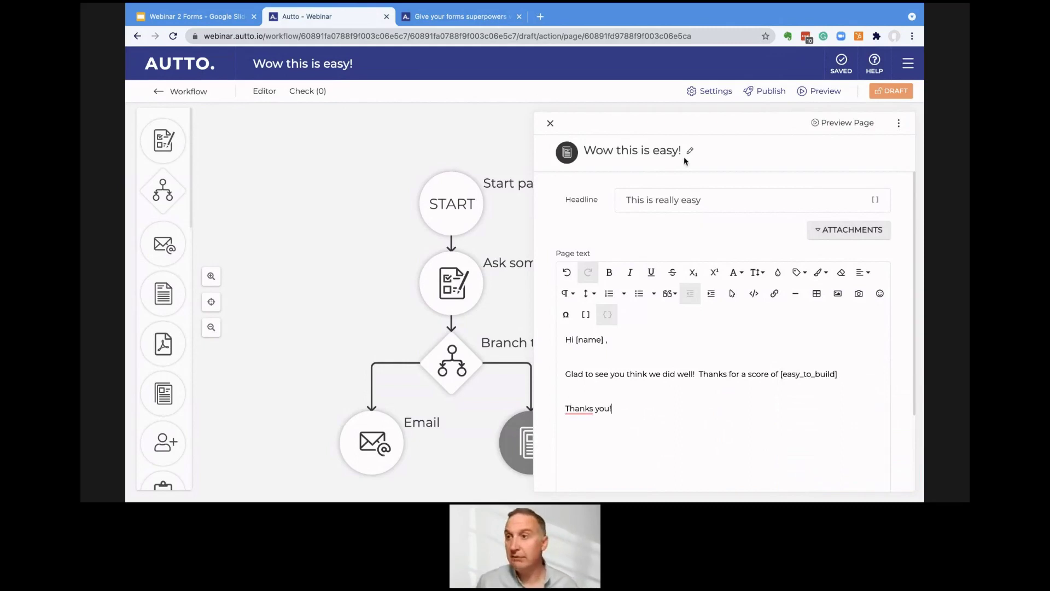
left_click(551, 125)
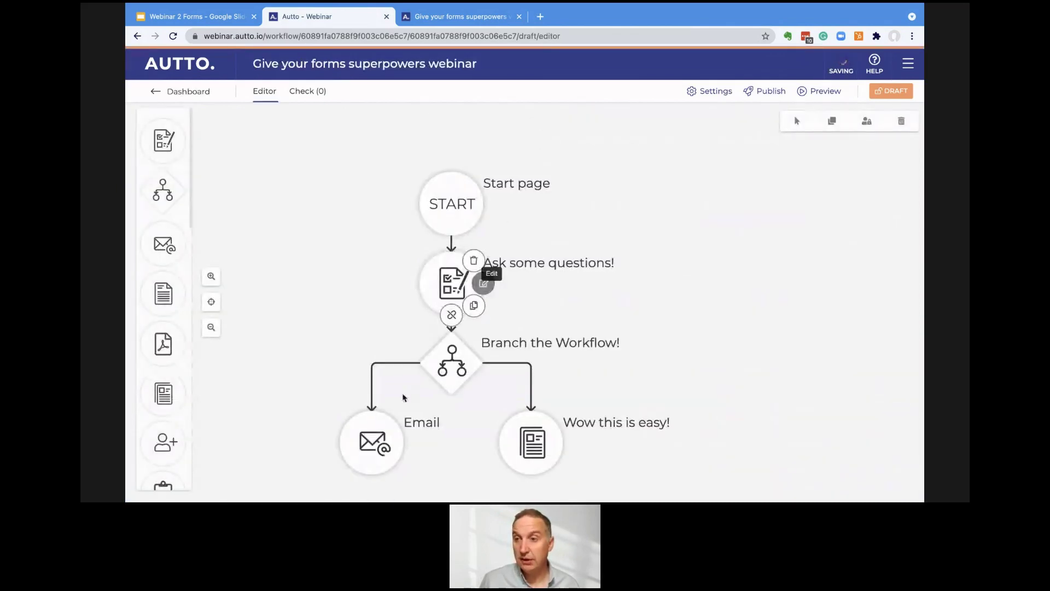
- Open the Email action for editing and start its email text with "Oh dear! [name]", using the name variable
left_click(404, 440)
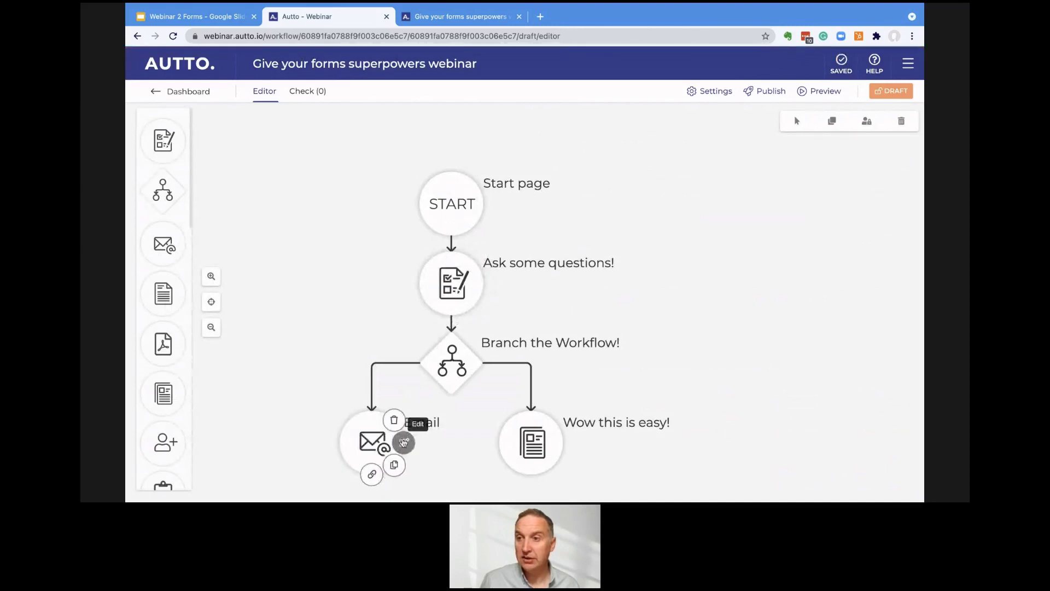
left_click(404, 444)
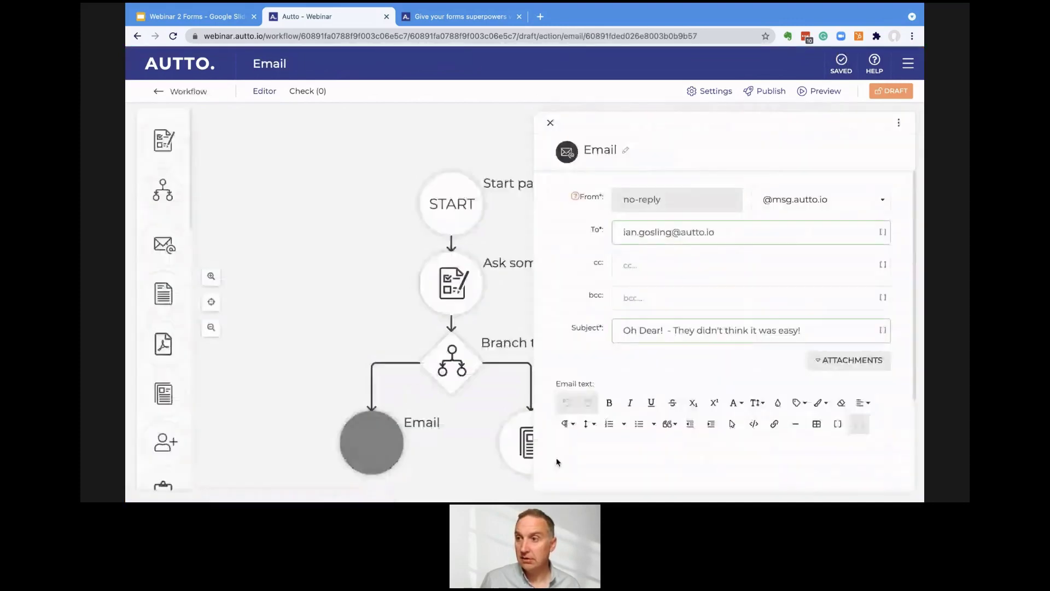
scroll(574, 459, "down", 3)
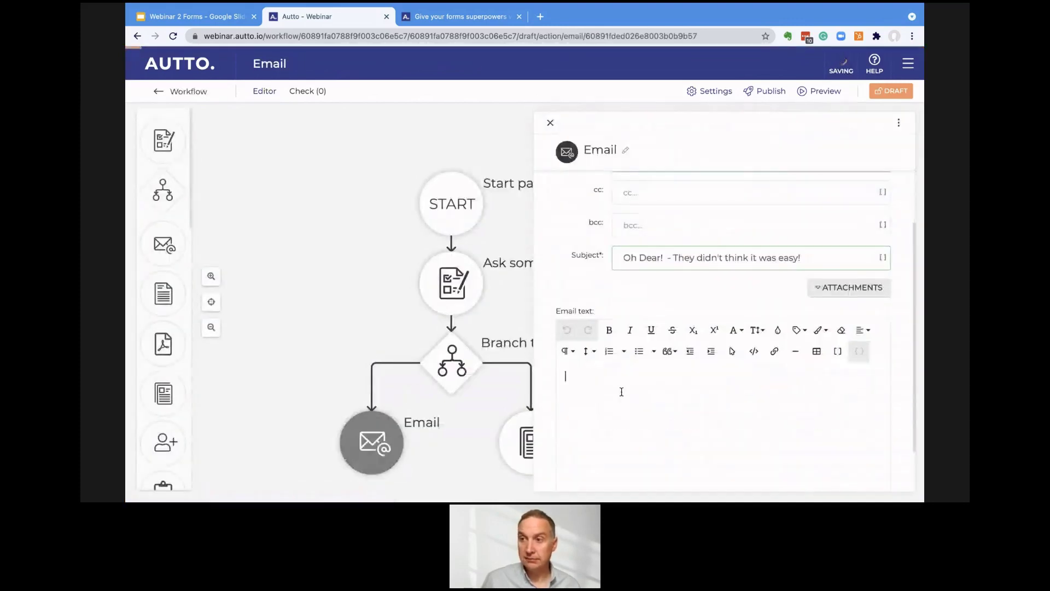
left_click(621, 391)
type("Oh dear! [")
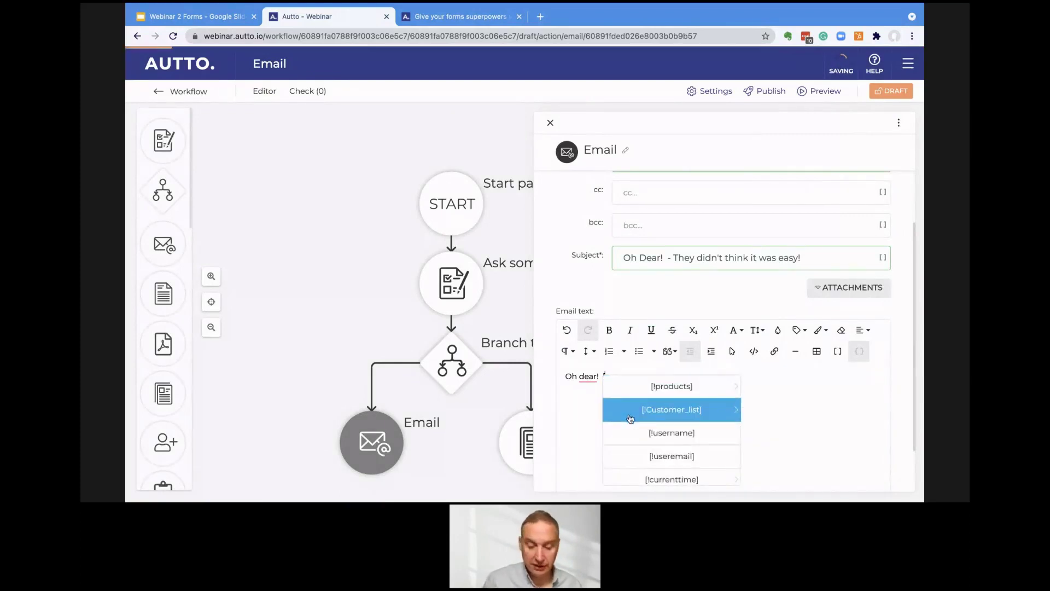
left_click(630, 418)
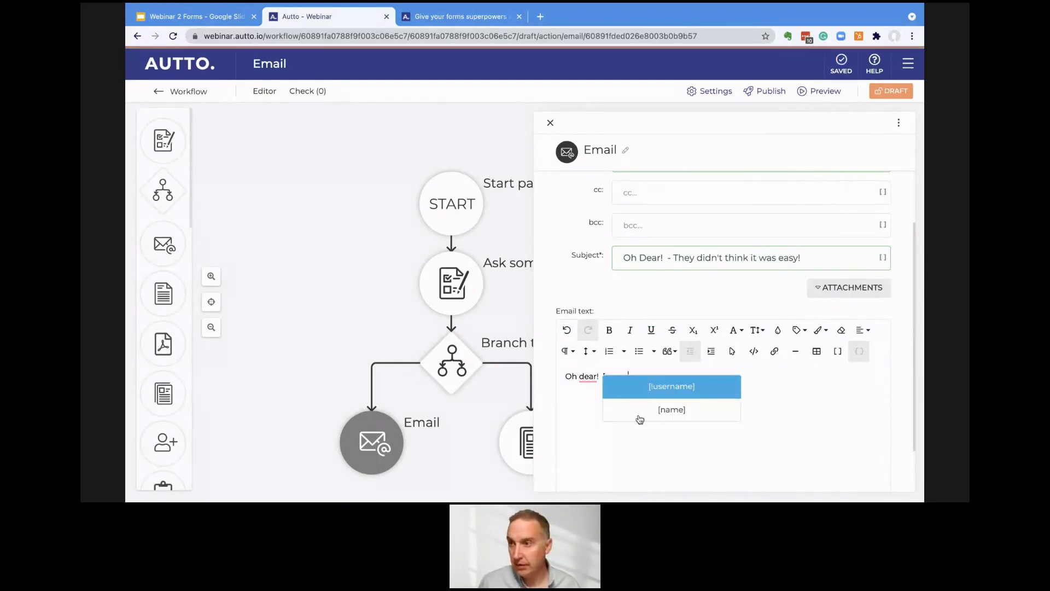
left_click(638, 417)
- Continue the email text after the name variable with "gave you a score of", correcting the typos
type("gacve you")
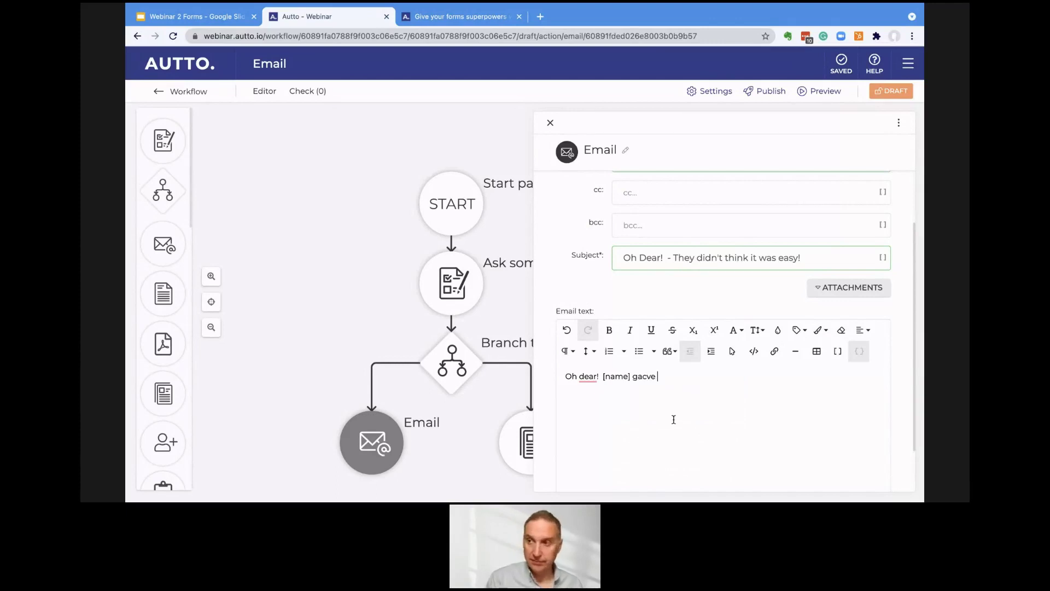
key("BackSpace")
key("BackSpace")
key("BackSpace")
key("BackSpace")
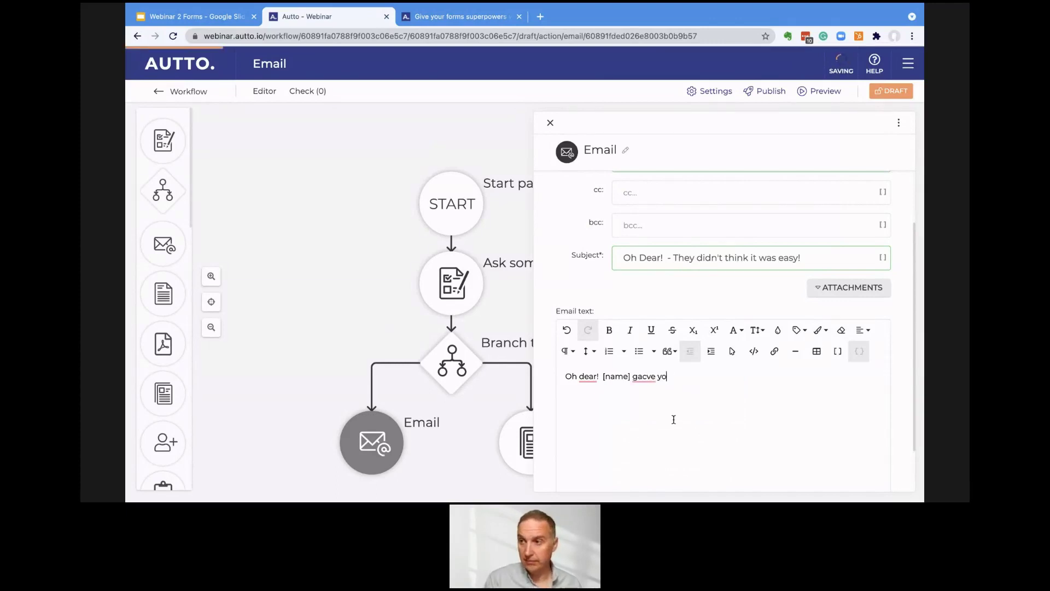
key("BackSpace")
key("BackSpace")
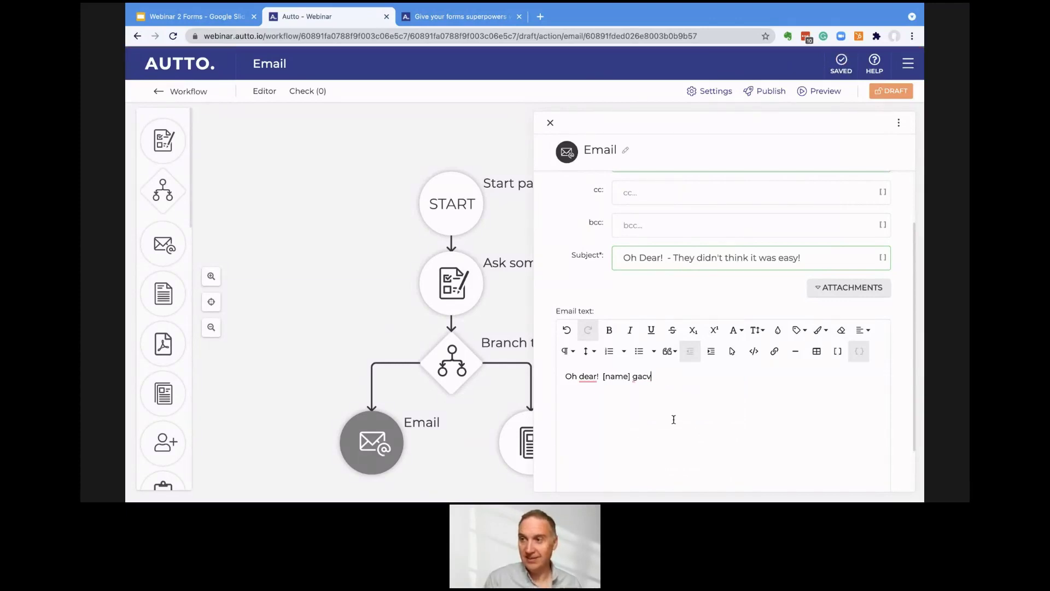
type("ve you")
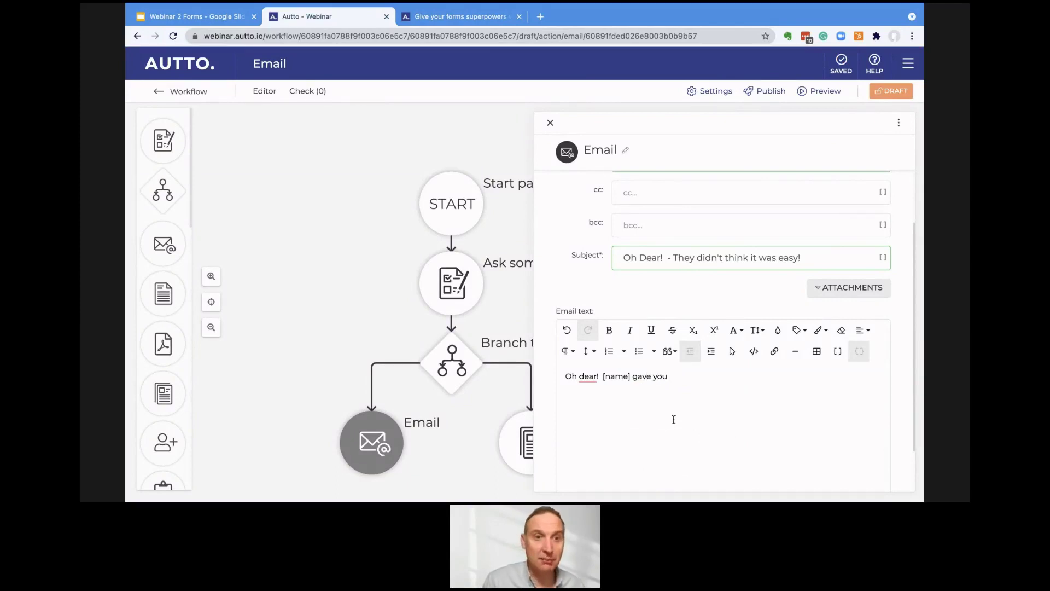
type(" sc")
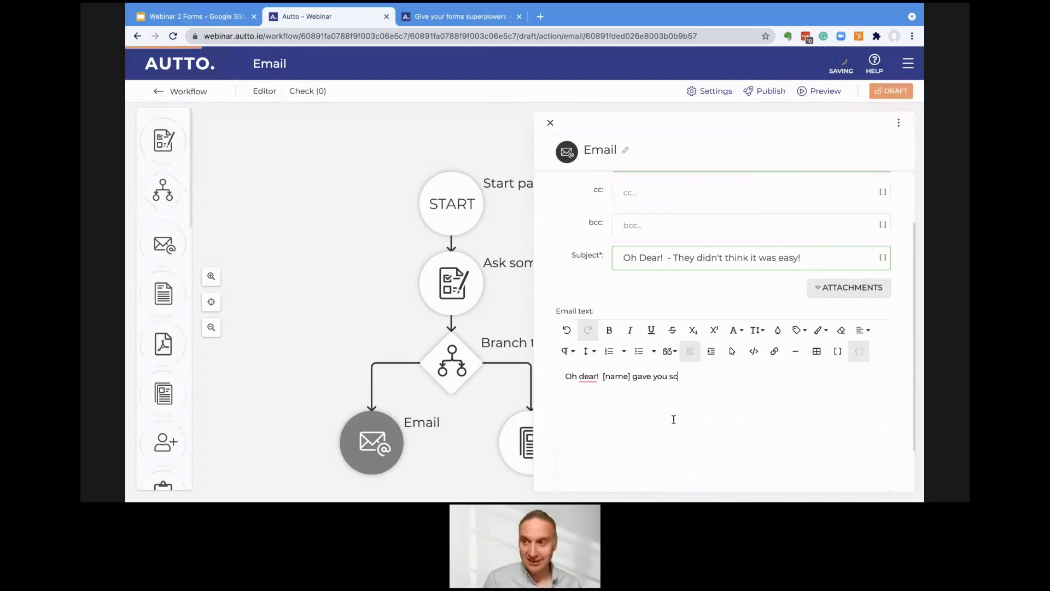
key("BackSpace")
key("BackSpace")
type("ac s")
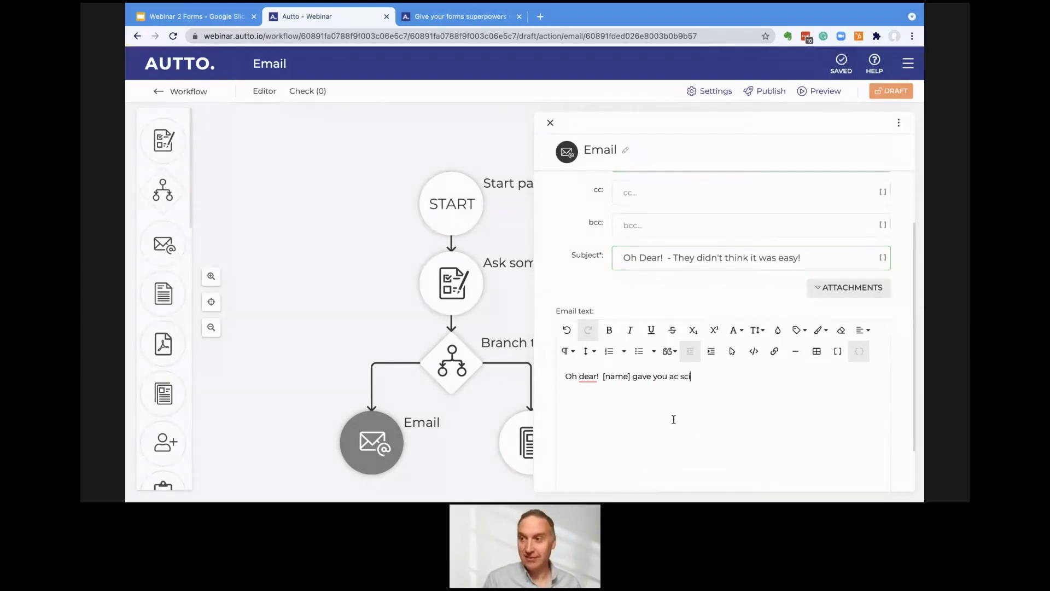
key("BackSpace")
key("BackSpace")
key("BackSpace")
type("score of")
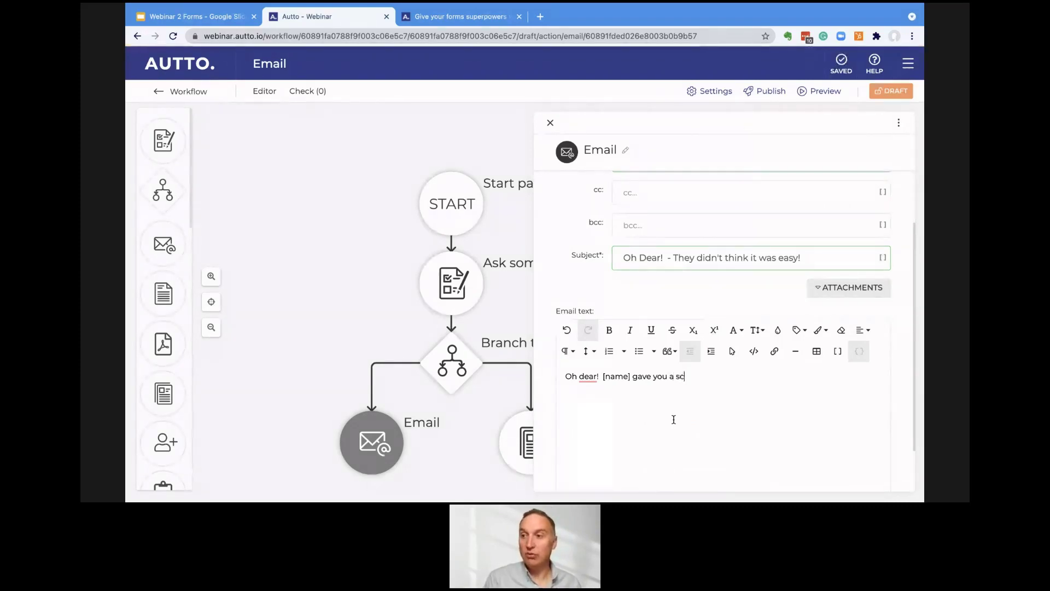
- Complete the email sentence with the [easy_to_build] variable and close the Email settings
type(" [")
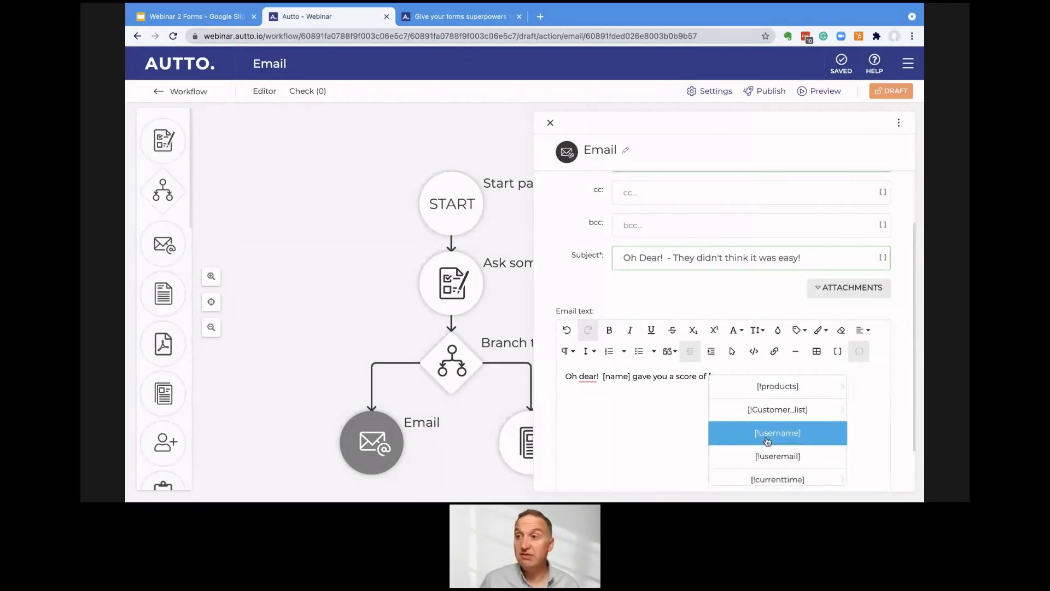
scroll(767, 441, "down", 1)
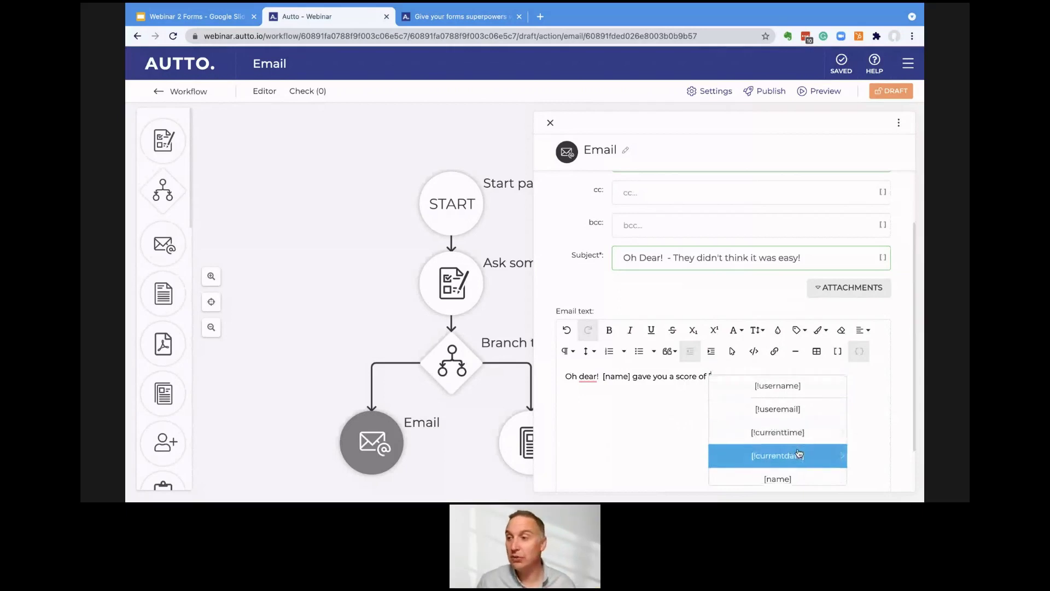
scroll(796, 451, "down", 2)
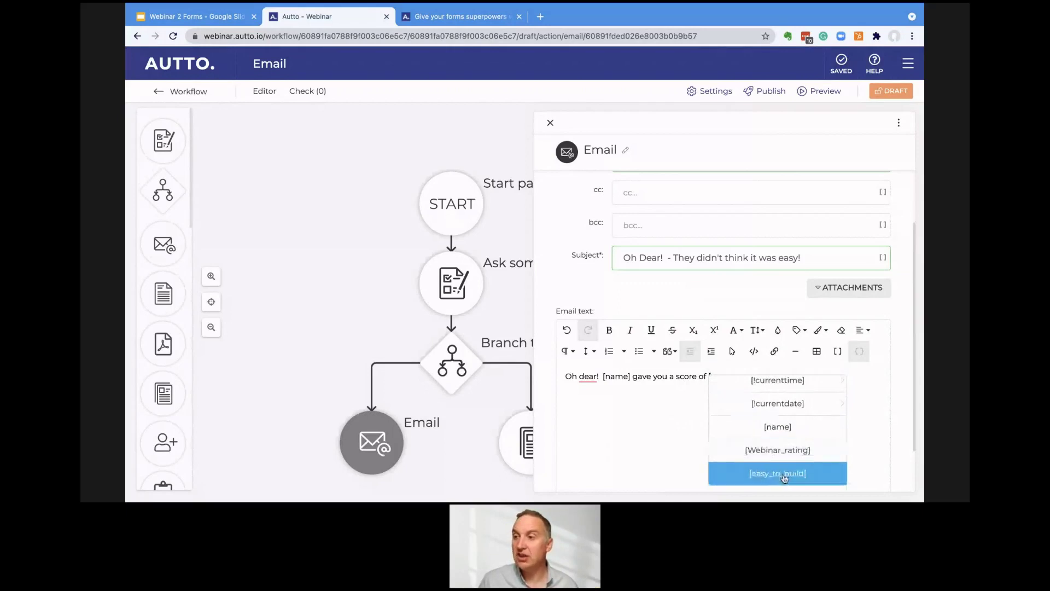
left_click(785, 474)
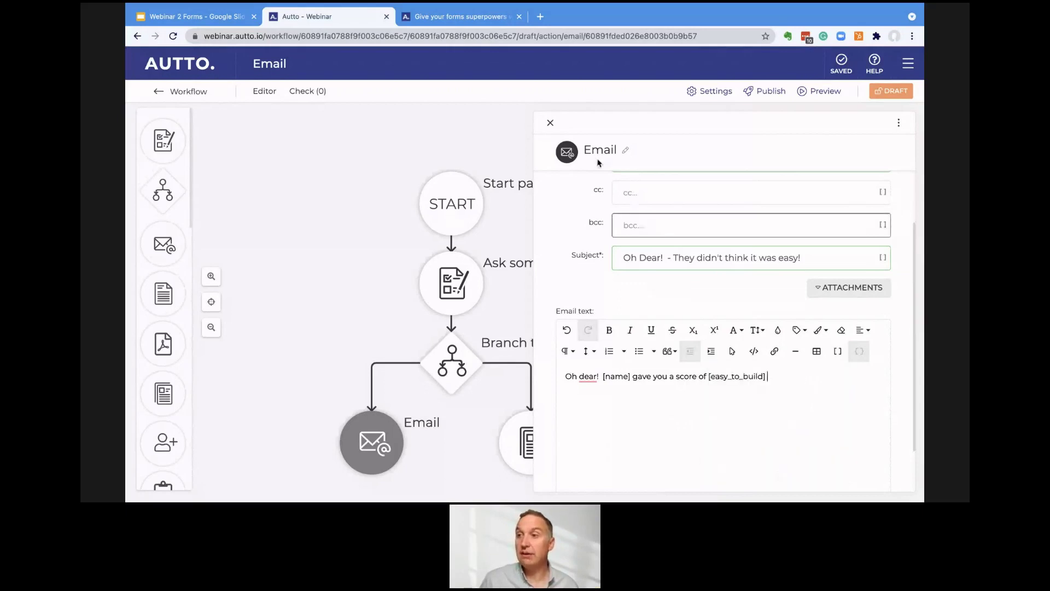
left_click(551, 123)
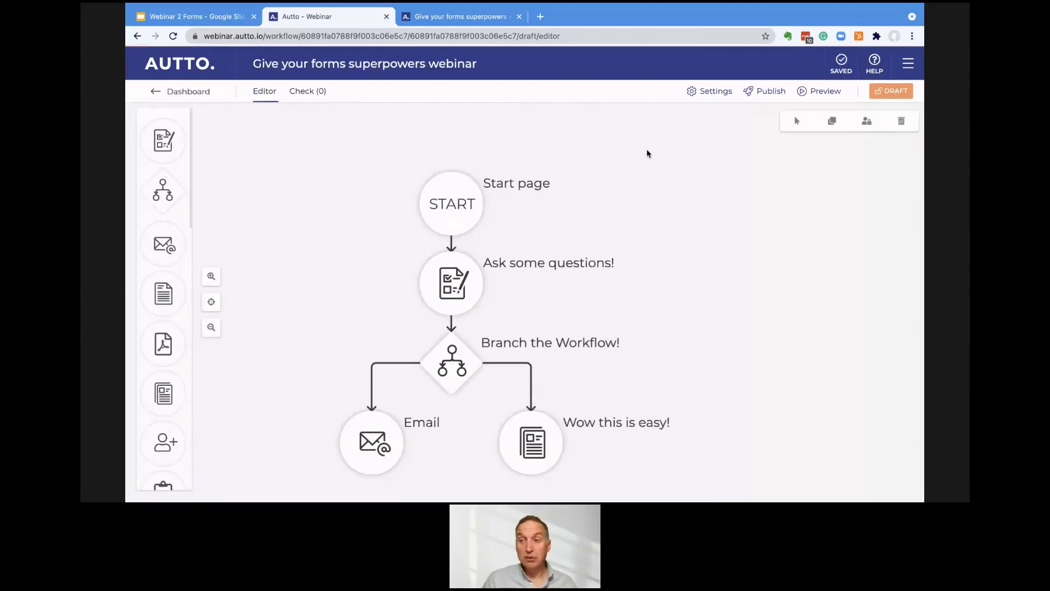
- Publish the "Give your forms superpowers webinar" workflow without a version note
left_click(766, 91)
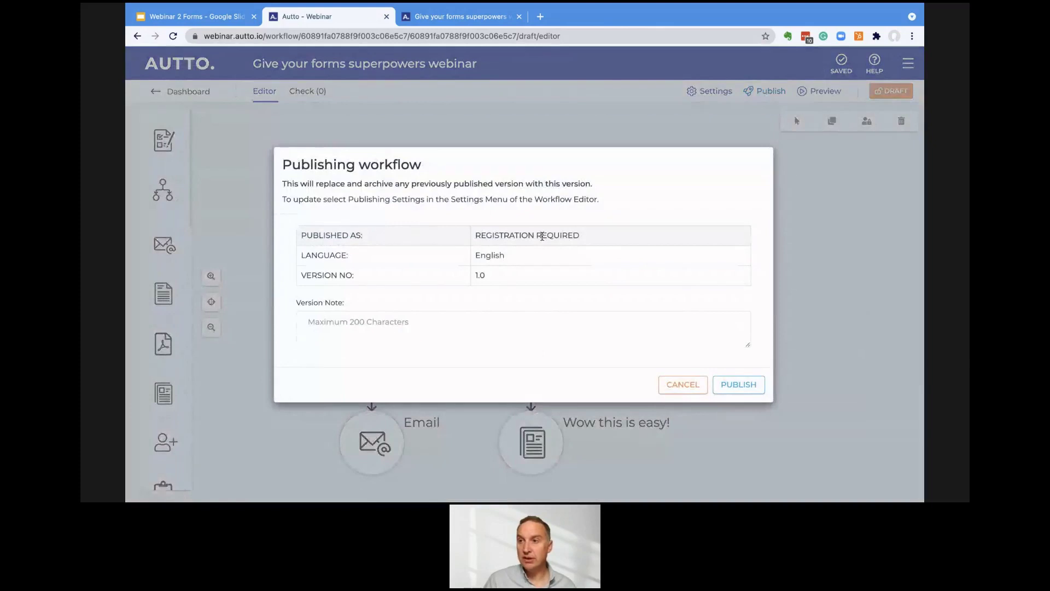
left_click(744, 388)
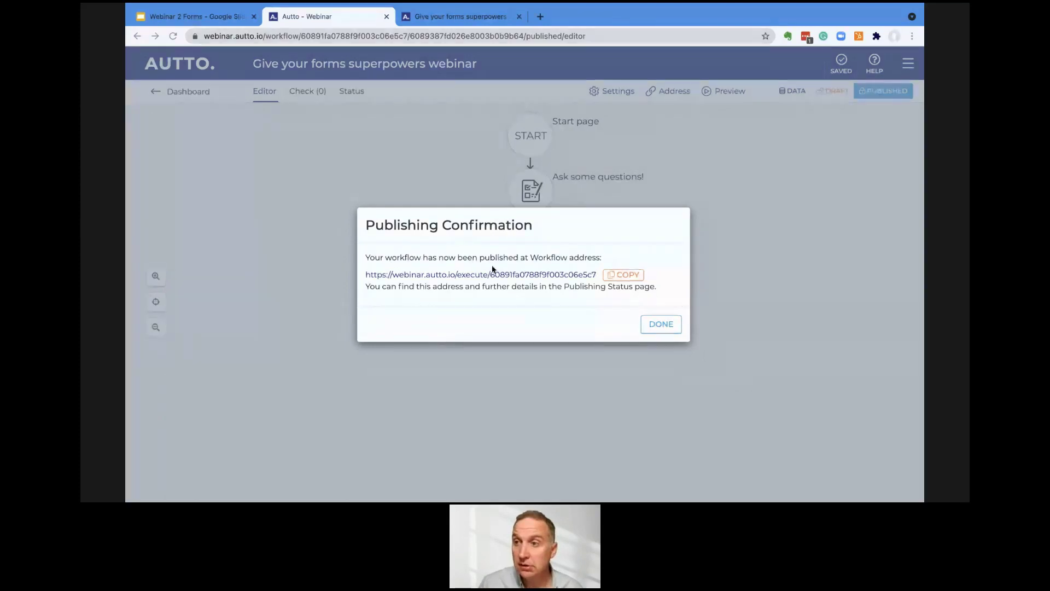
- Open the published workflow at its address and log in with the saved account email and password
left_click(459, 275)
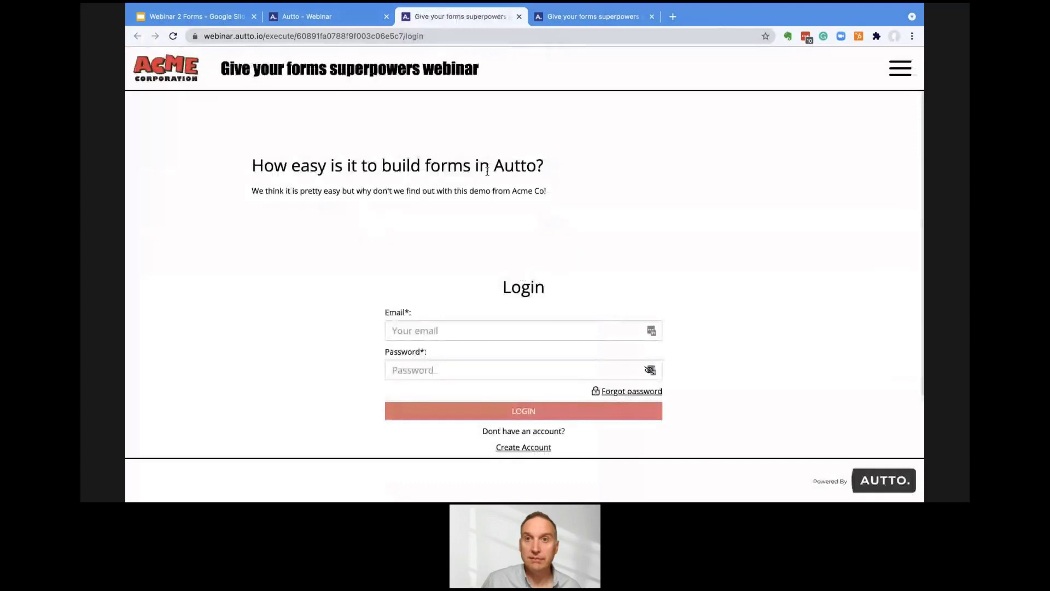
left_click(482, 329)
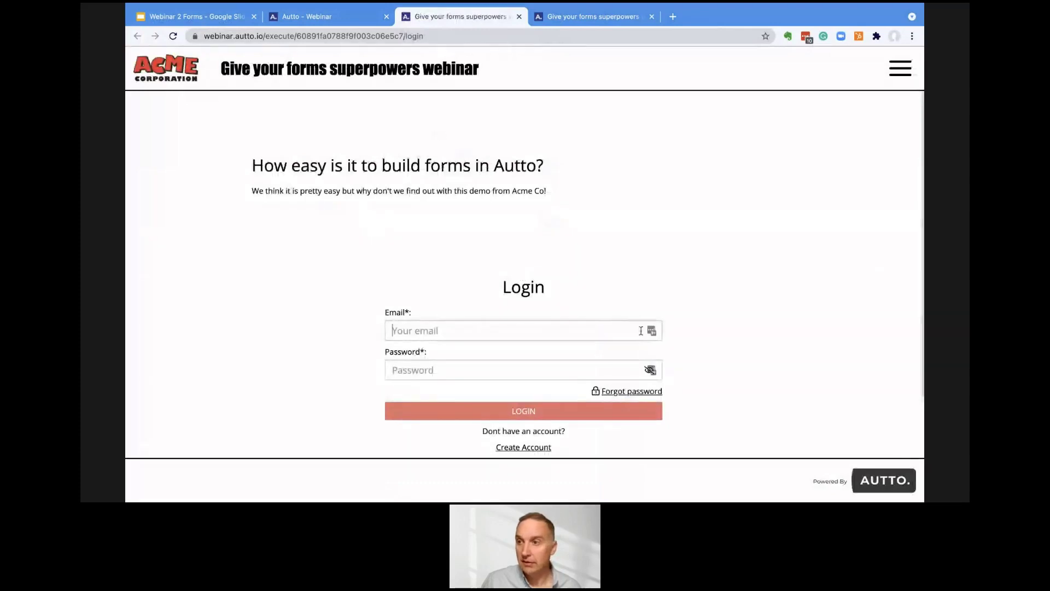
left_click(506, 355)
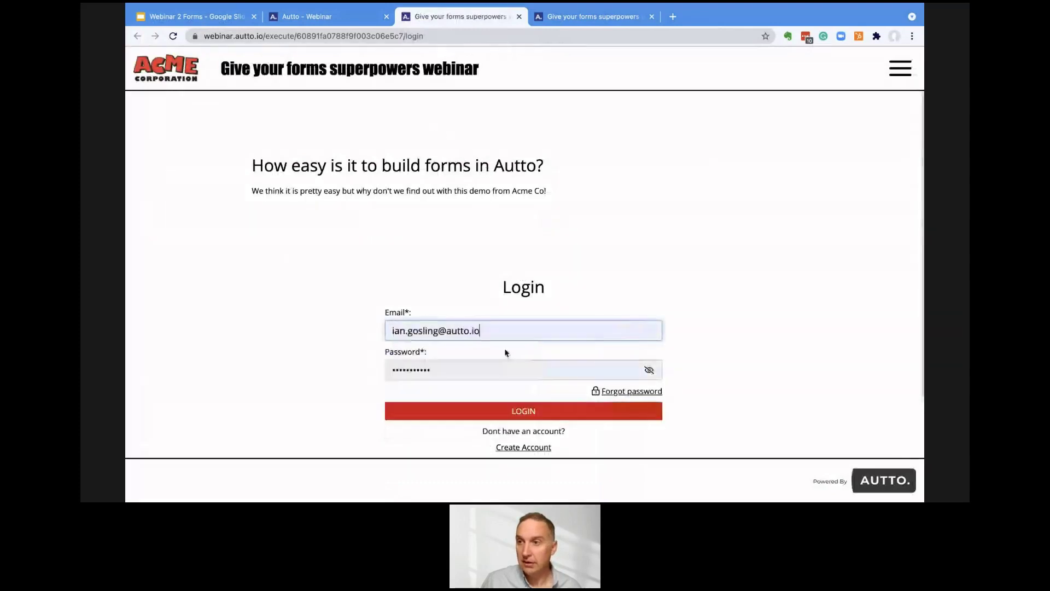
left_click(510, 413)
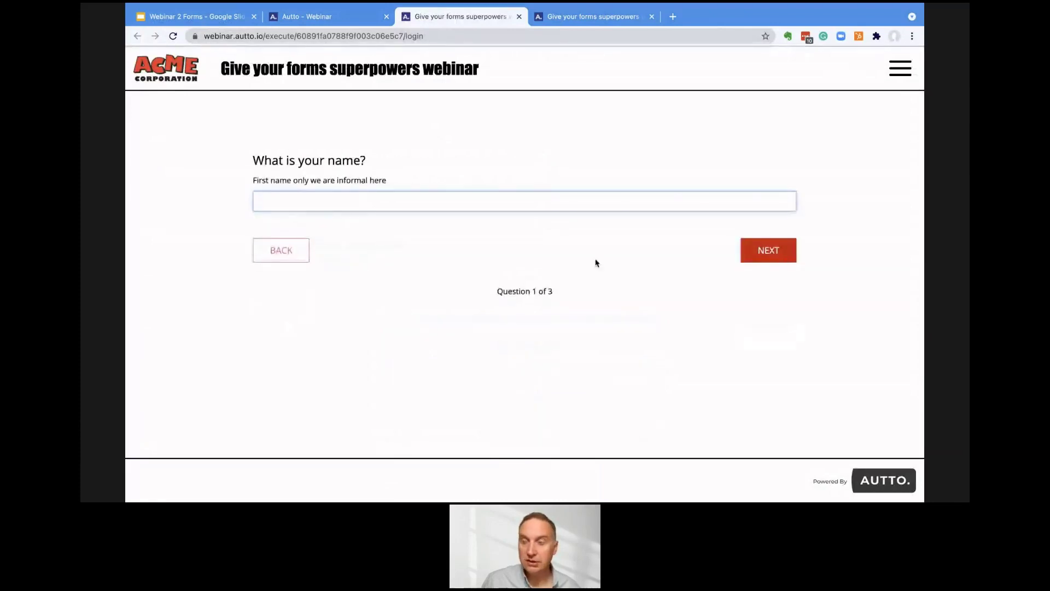
- Answer the name question with the respondent's first name and continue to the webinar question
type("Ian")
key("Return")
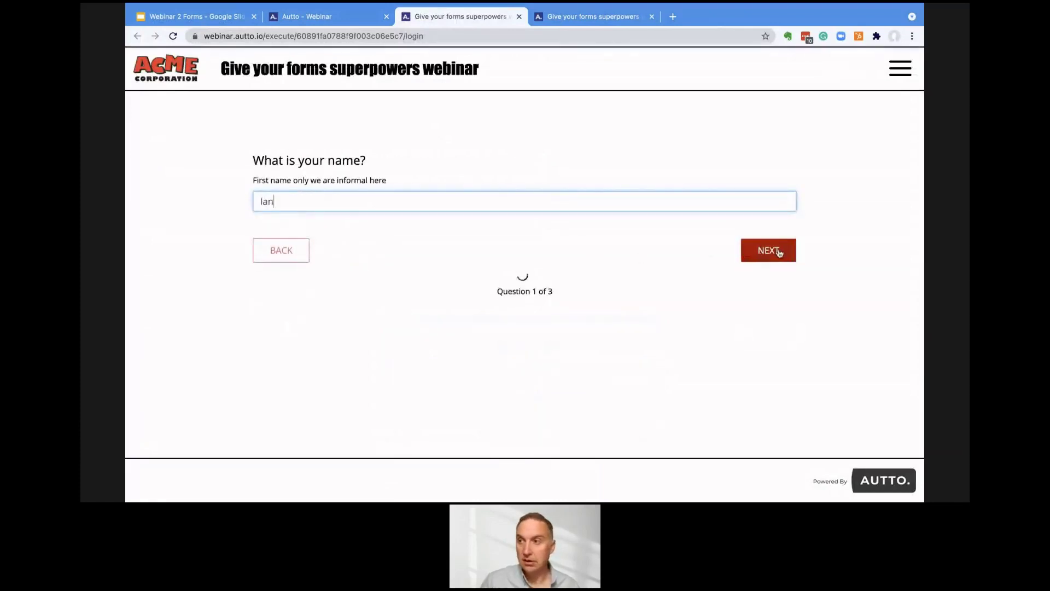
left_click(779, 250)
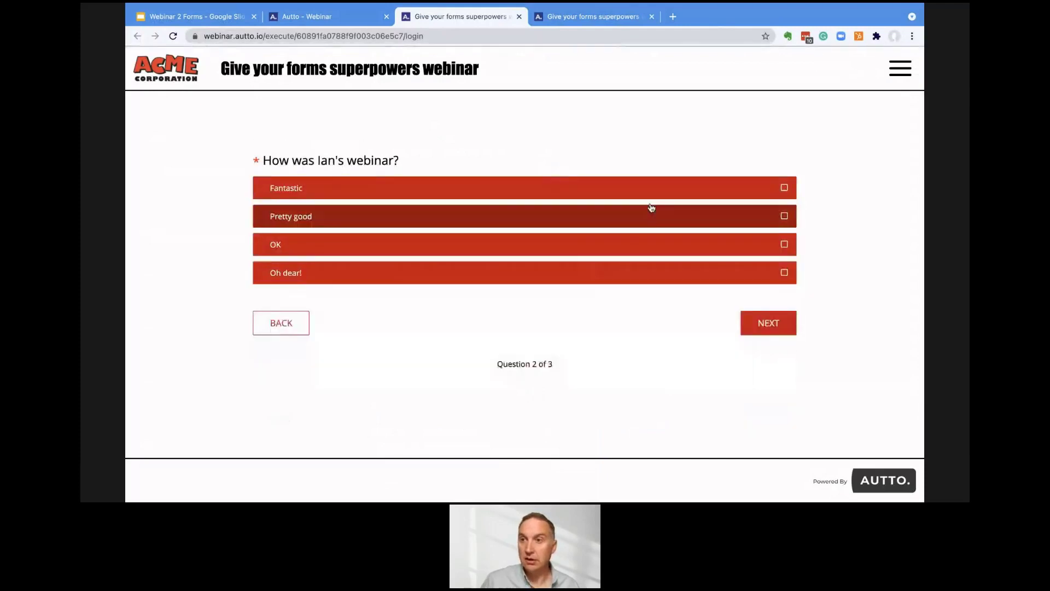
- Rate the webinar "Pretty good", score the ease of building a form in Autto as 9, and submit the form
left_click(736, 226)
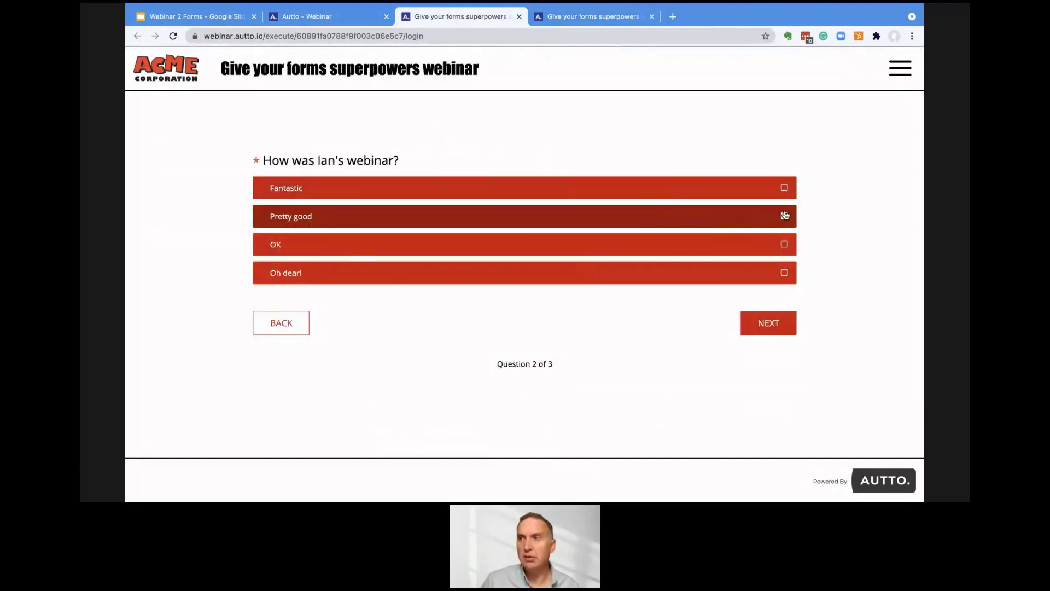
left_click(758, 335)
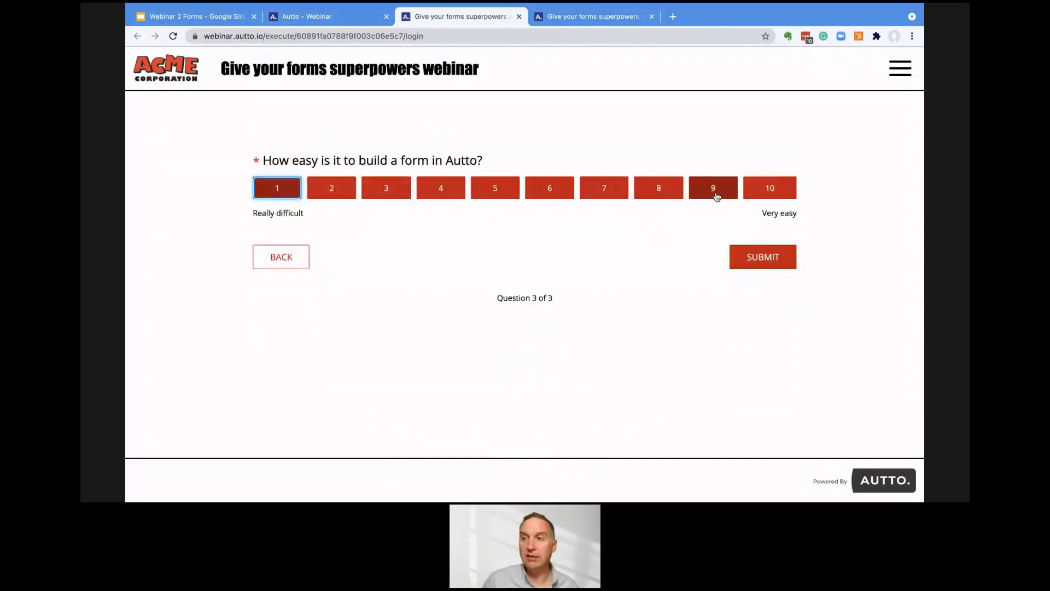
left_click(715, 191)
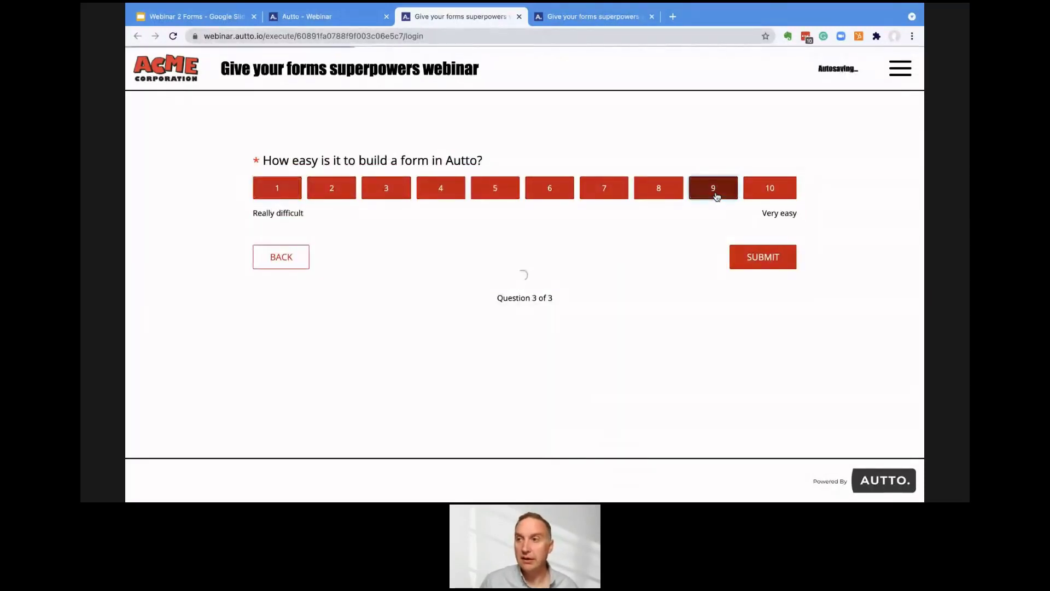
left_click(782, 266)
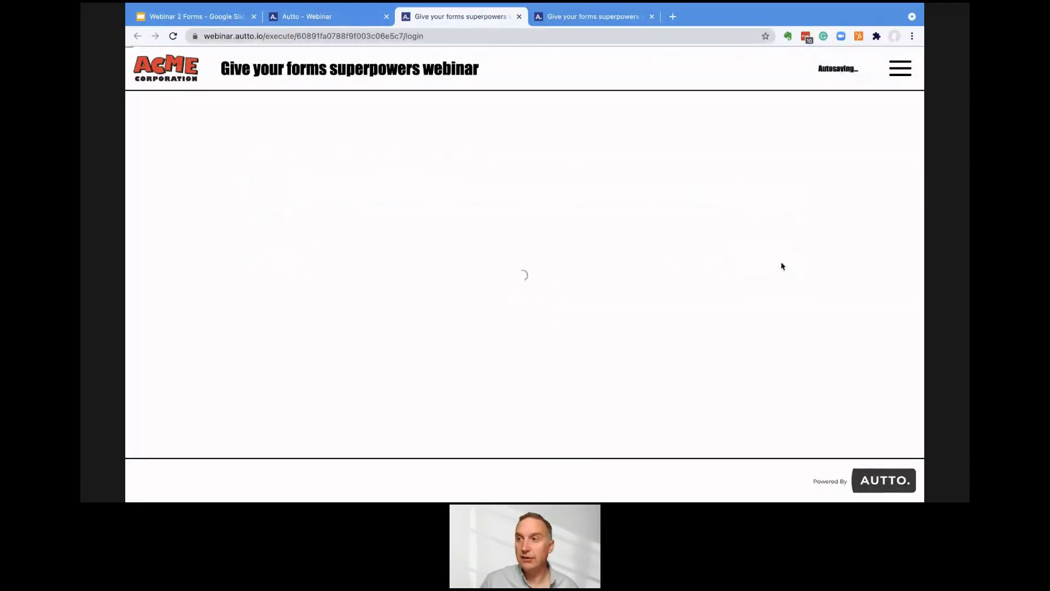